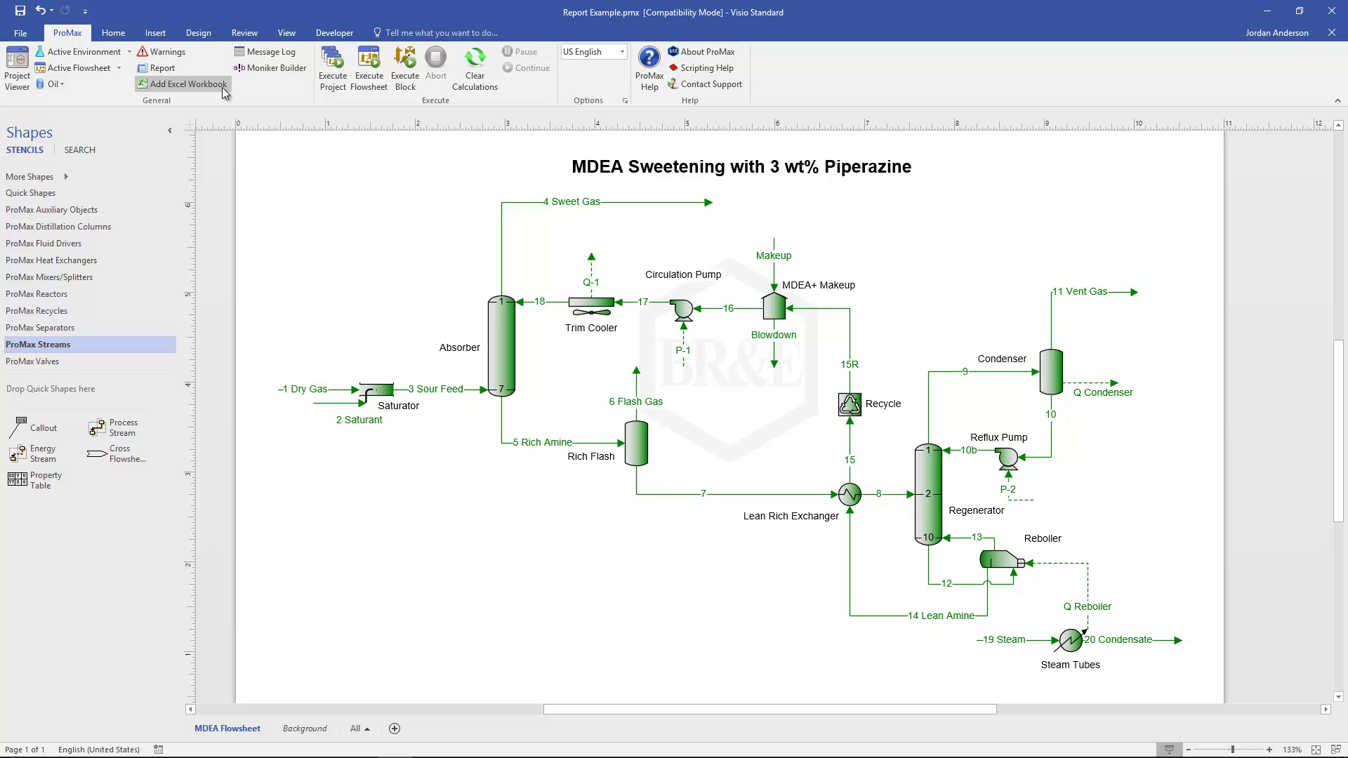
Open the report options and enter BRE as client name, Bryan, TX as location and #1 as job.
{"action": "left_click", "coordinate": [162, 68]}
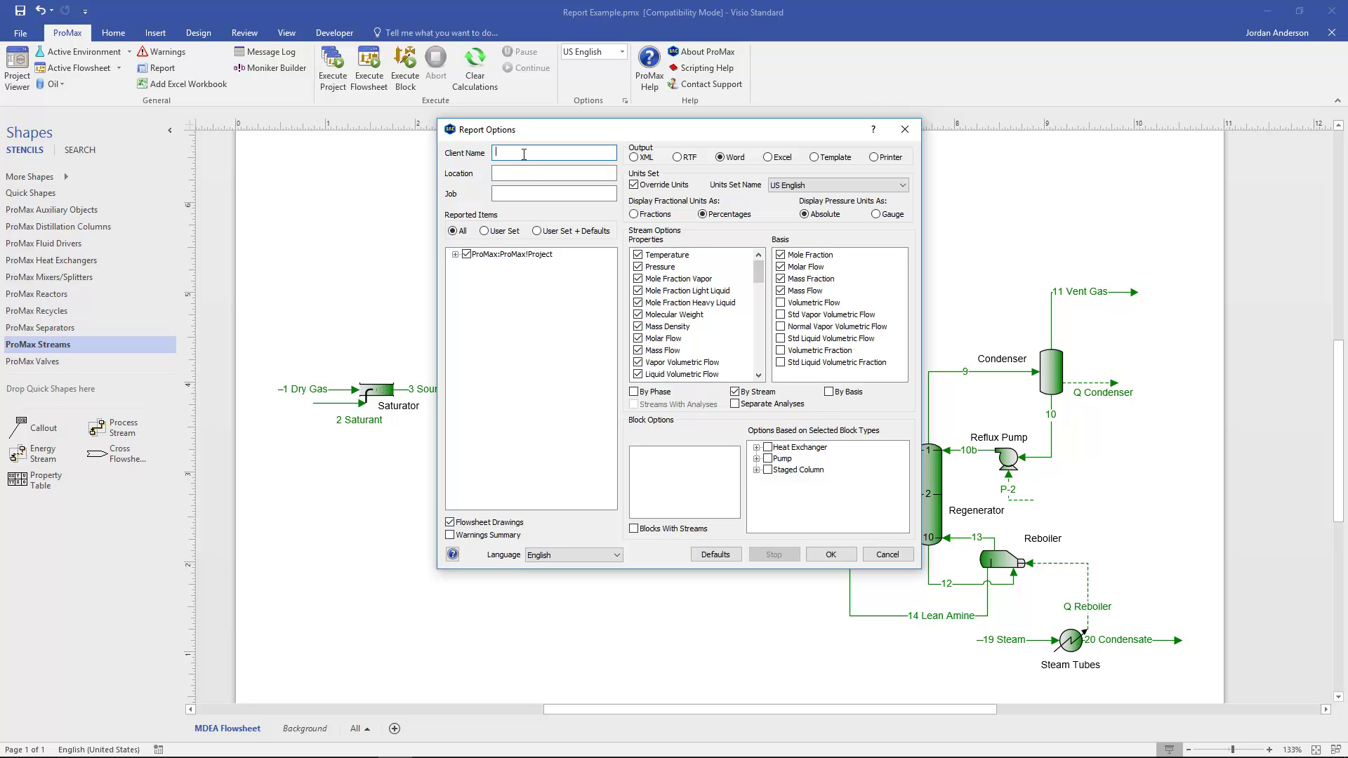
{"action": "type", "text": "BRE"}
{"action": "key", "text": "Tab"}
{"action": "type", "text": "Bryan, TX"}
{"action": "key", "text": "Tab"}
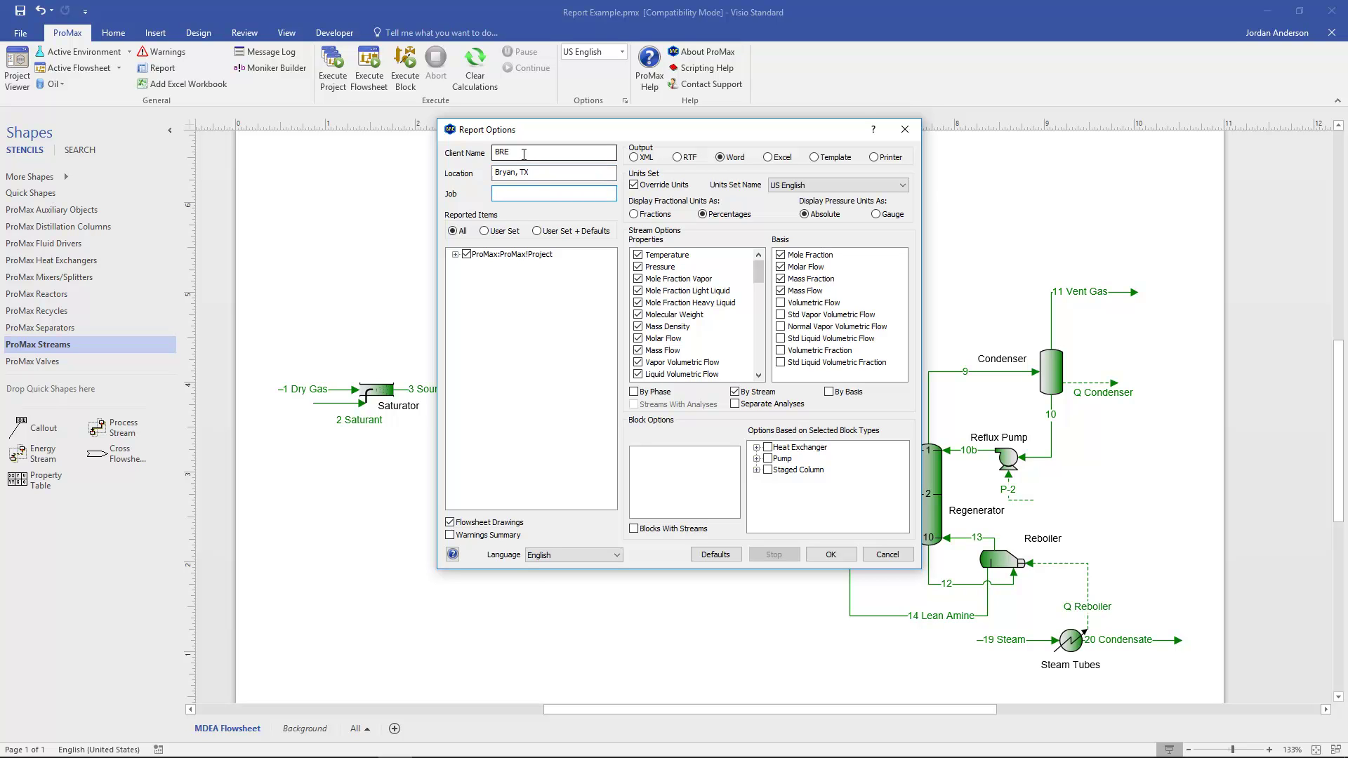
{"action": "type", "text": "#1"}
Exclude Mole Fraction Light Liquid and Mole Fraction Heavy Liquid from the stream properties, and Molar Flow from the basis.
{"action": "left_click", "coordinate": [680, 257]}
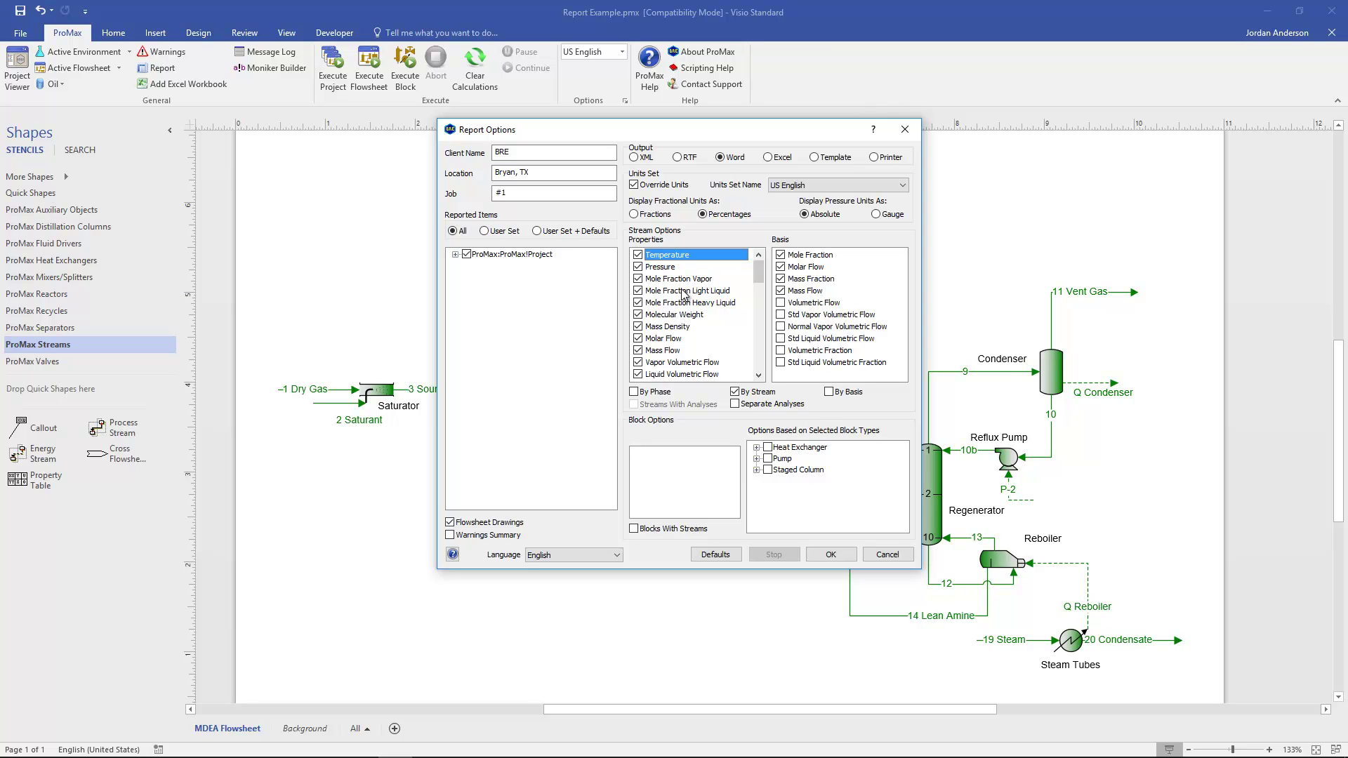
{"action": "left_click", "coordinate": [679, 280]}
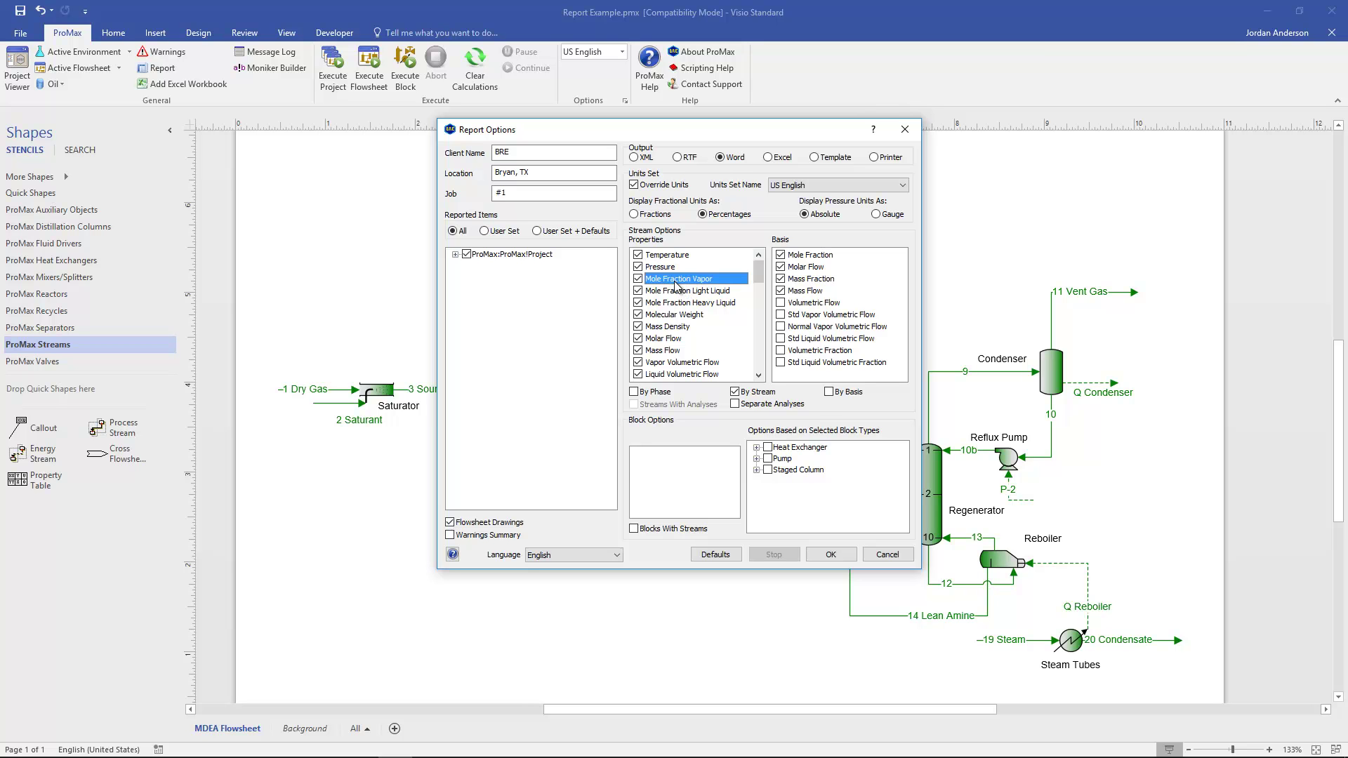
{"action": "left_click", "coordinate": [665, 292]}
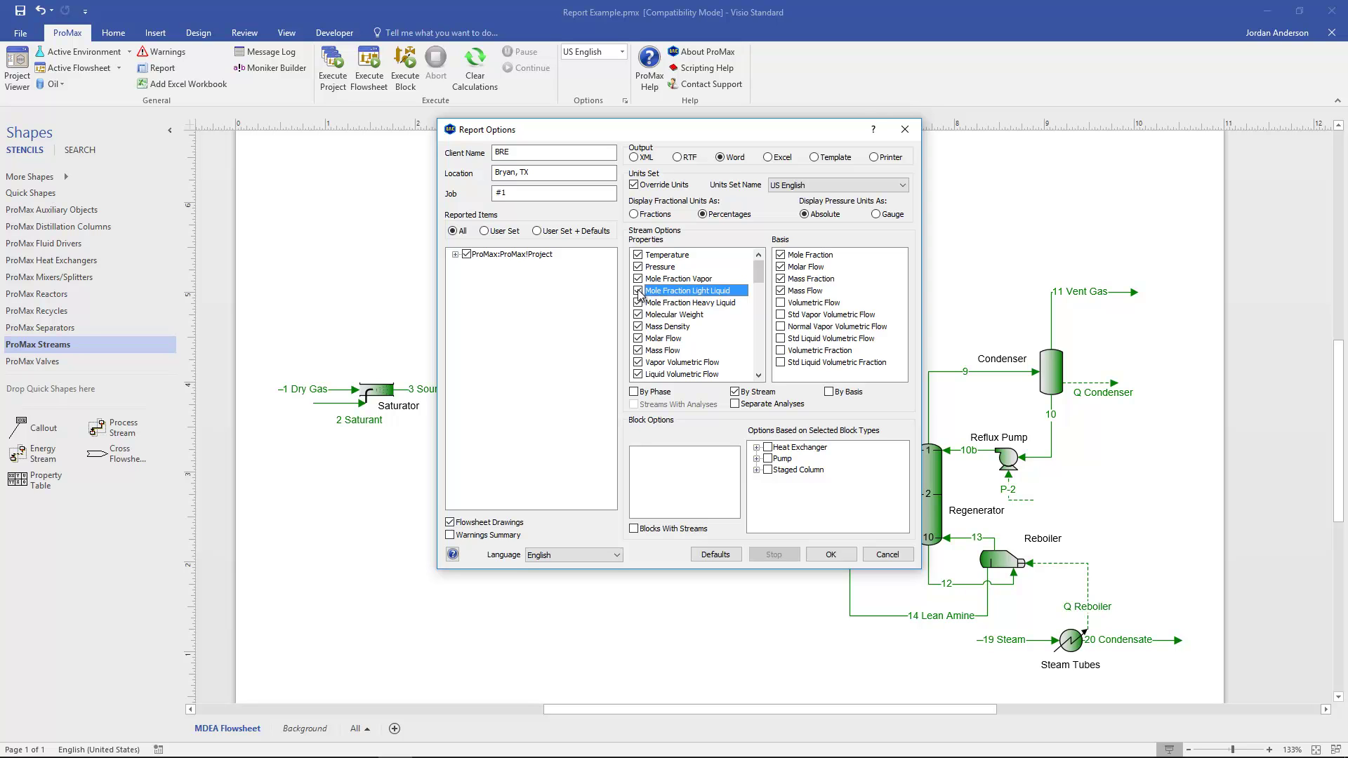
{"action": "left_click", "coordinate": [638, 291]}
{"action": "left_click", "coordinate": [638, 292]}
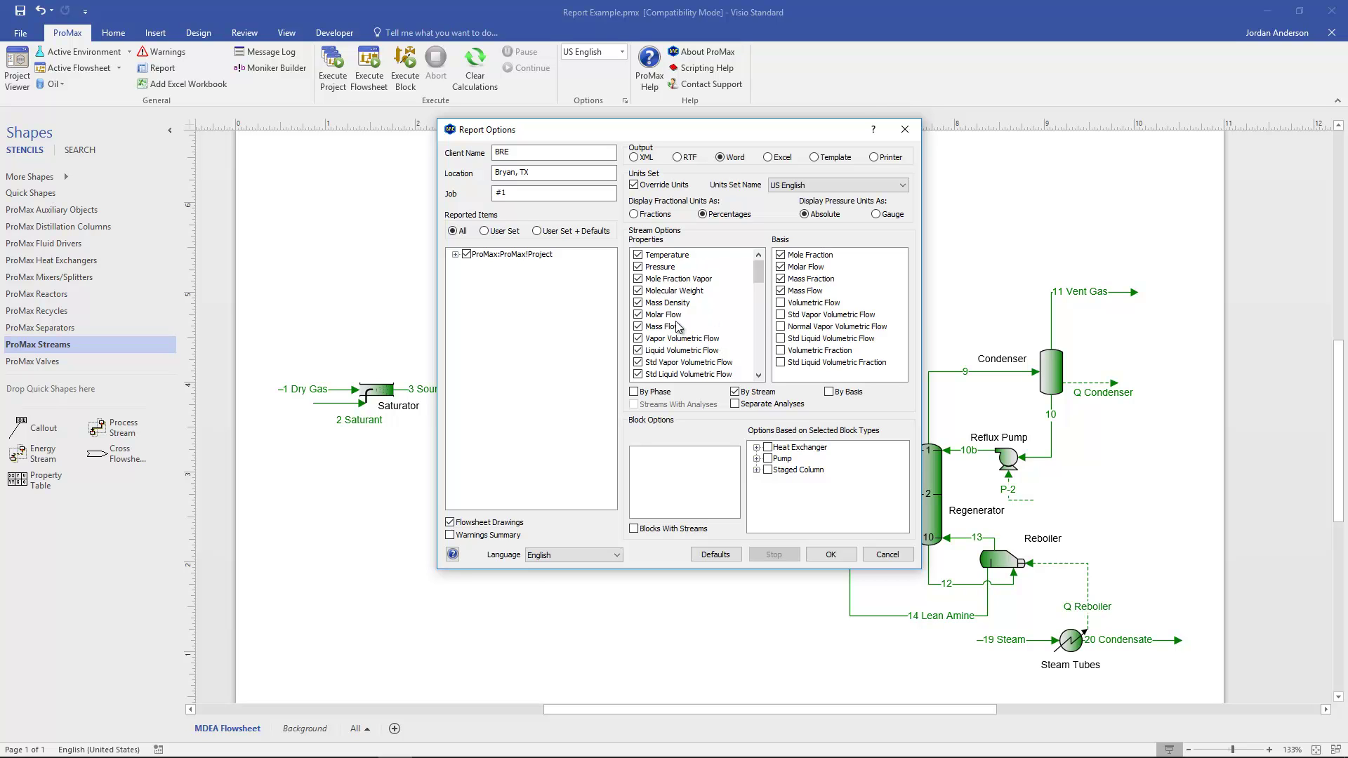
{"action": "left_click", "coordinate": [820, 260]}
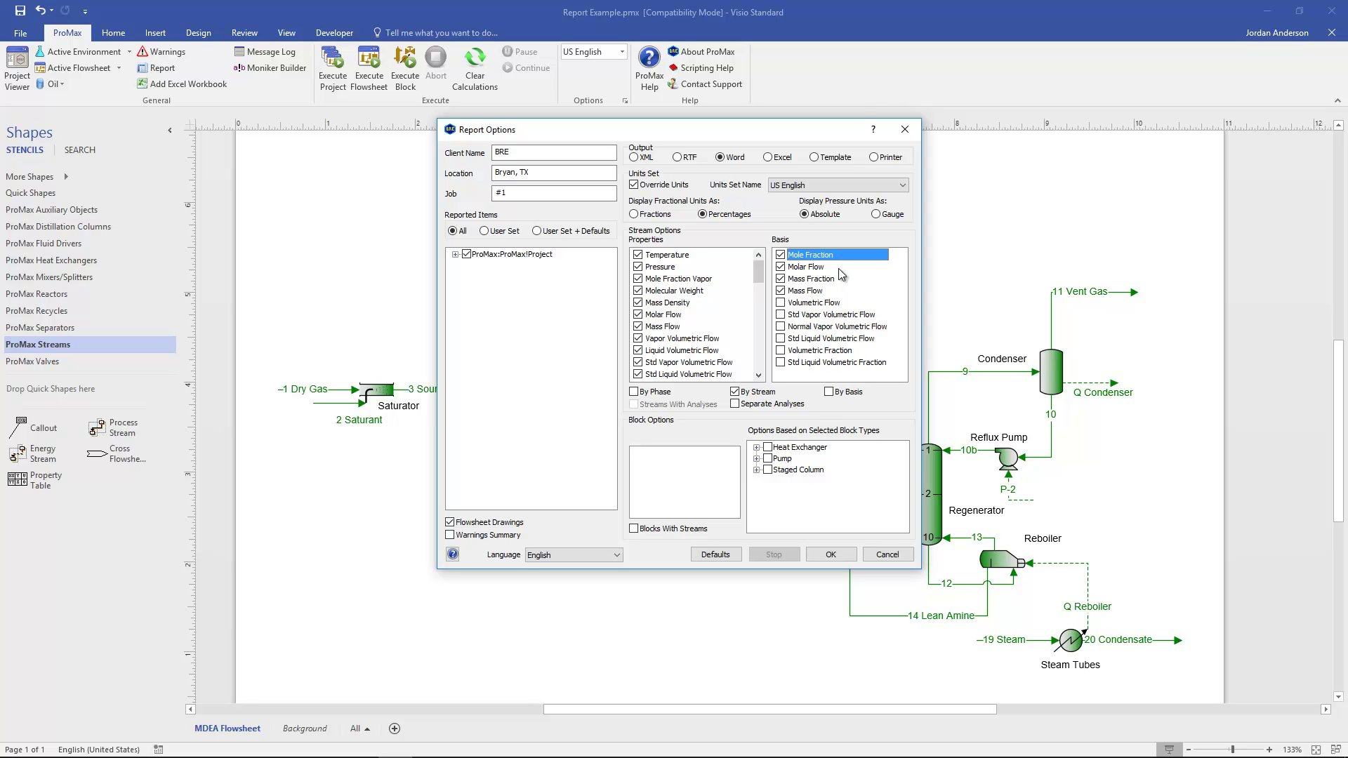
{"action": "left_click", "coordinate": [782, 268]}
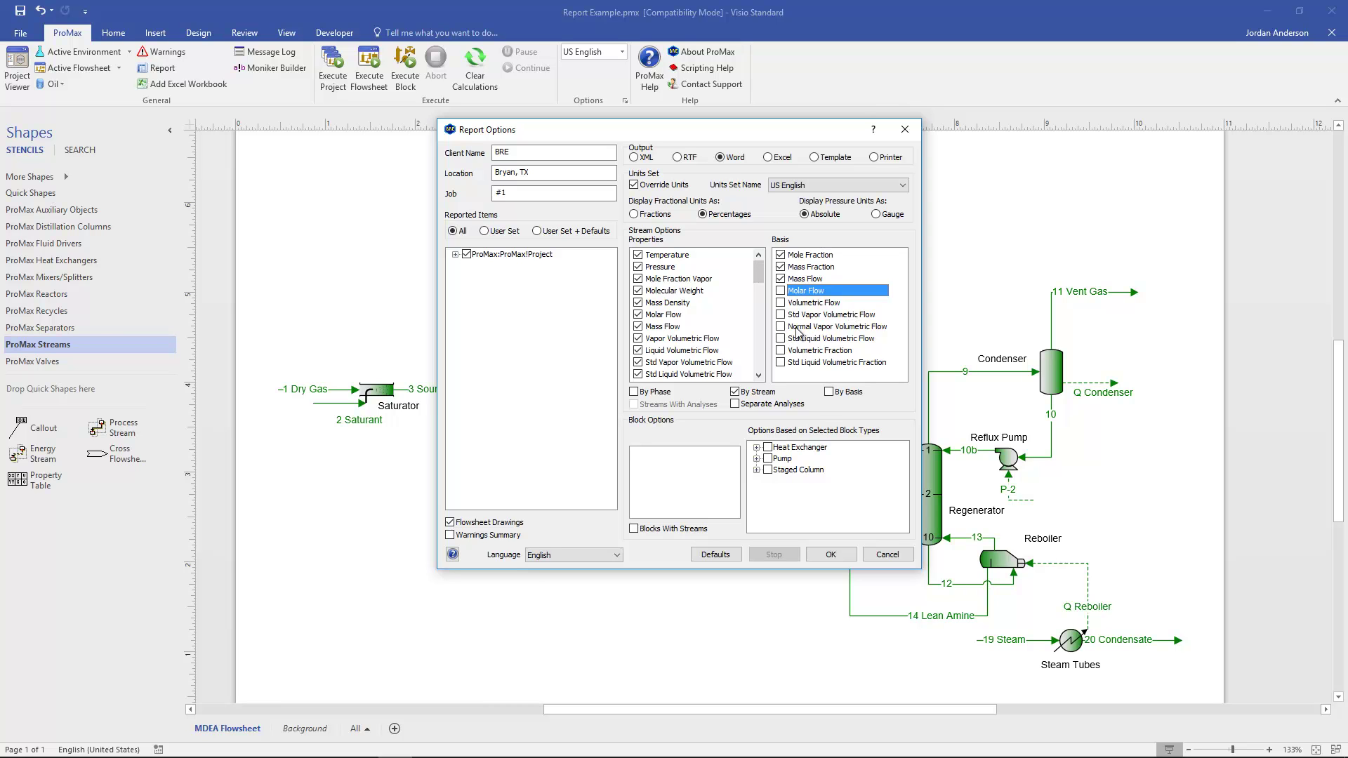
Exclude the project's Environments, Energy Budgets, Recoveries and Calculators from the reported items.
{"action": "left_click", "coordinate": [515, 333]}
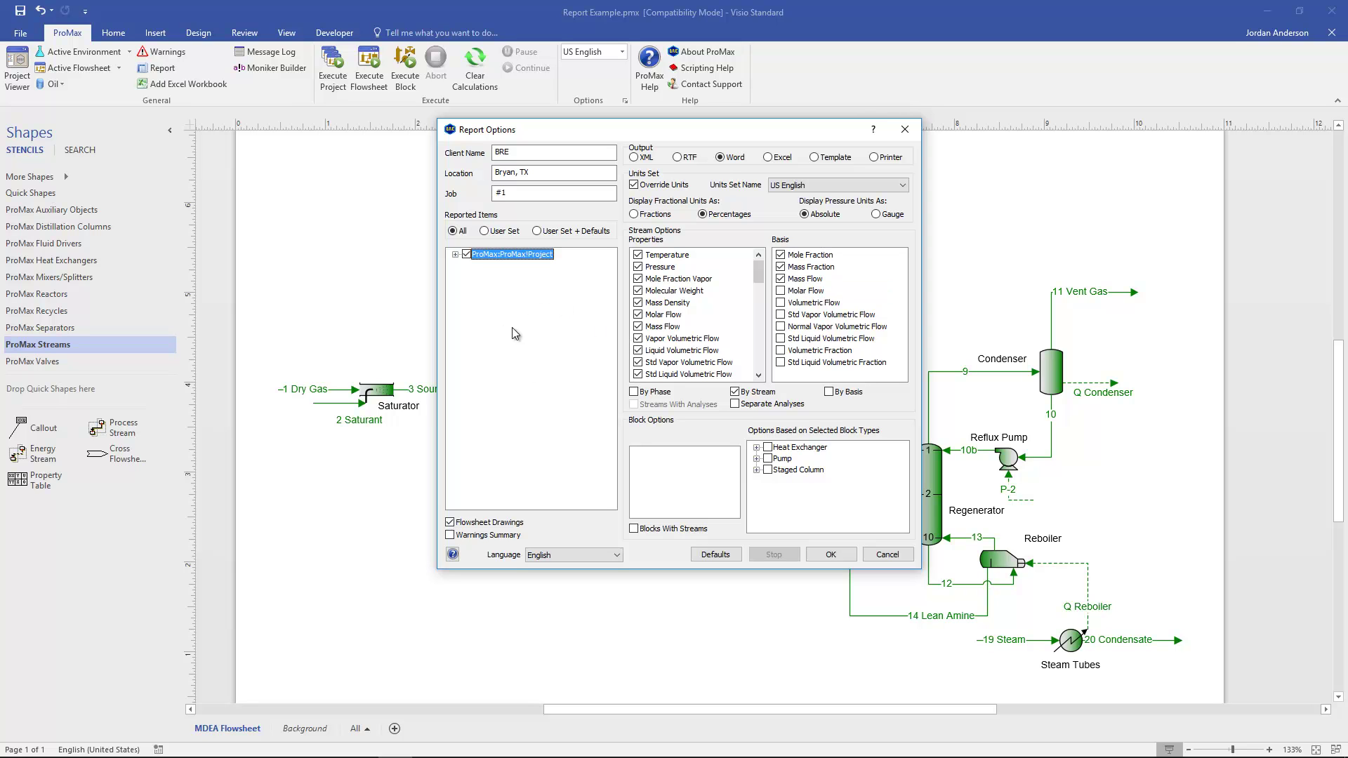
{"action": "left_click", "coordinate": [455, 255]}
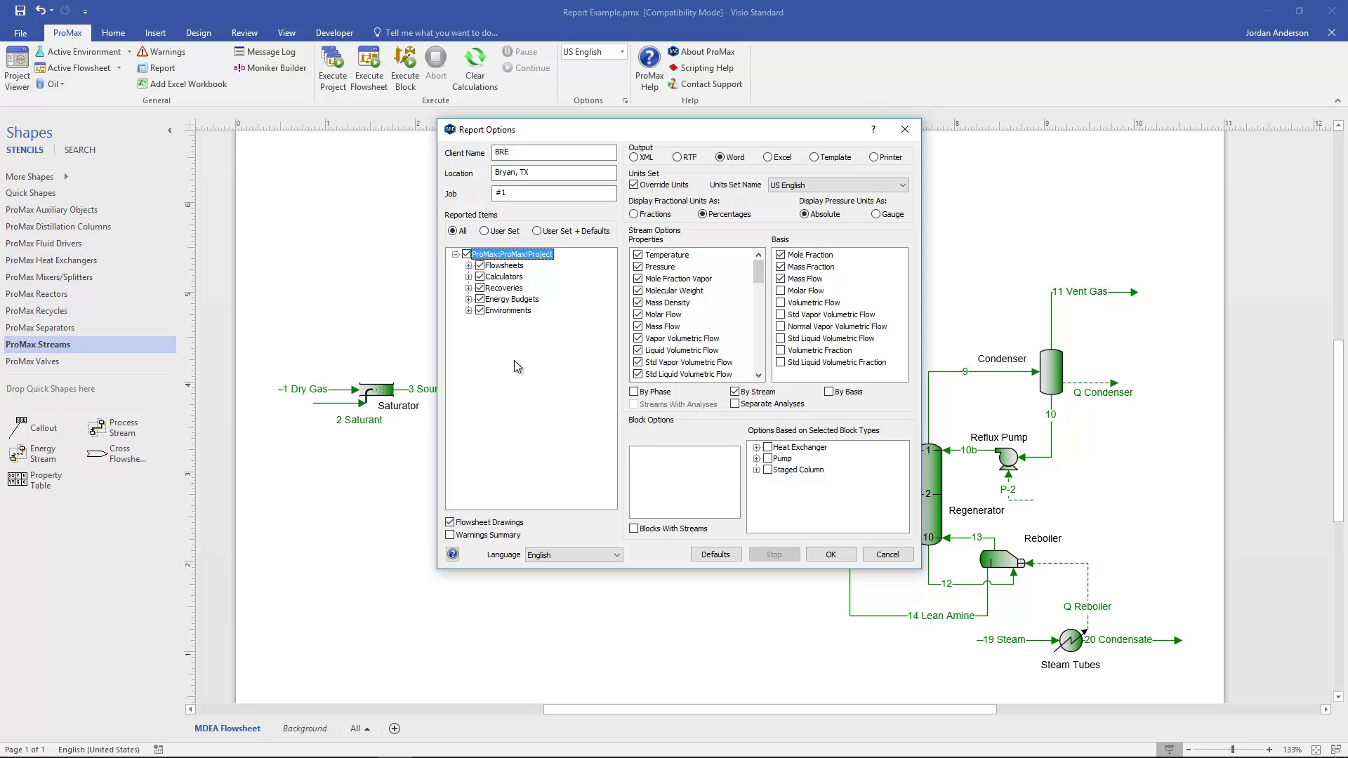
{"action": "left_click", "coordinate": [479, 310]}
{"action": "left_click", "coordinate": [480, 299]}
{"action": "left_click", "coordinate": [479, 288]}
{"action": "left_click", "coordinate": [479, 277]}
Exclude the MDEA Flowsheet's QStreams and Environment from the reported items.
{"action": "left_click", "coordinate": [469, 265]}
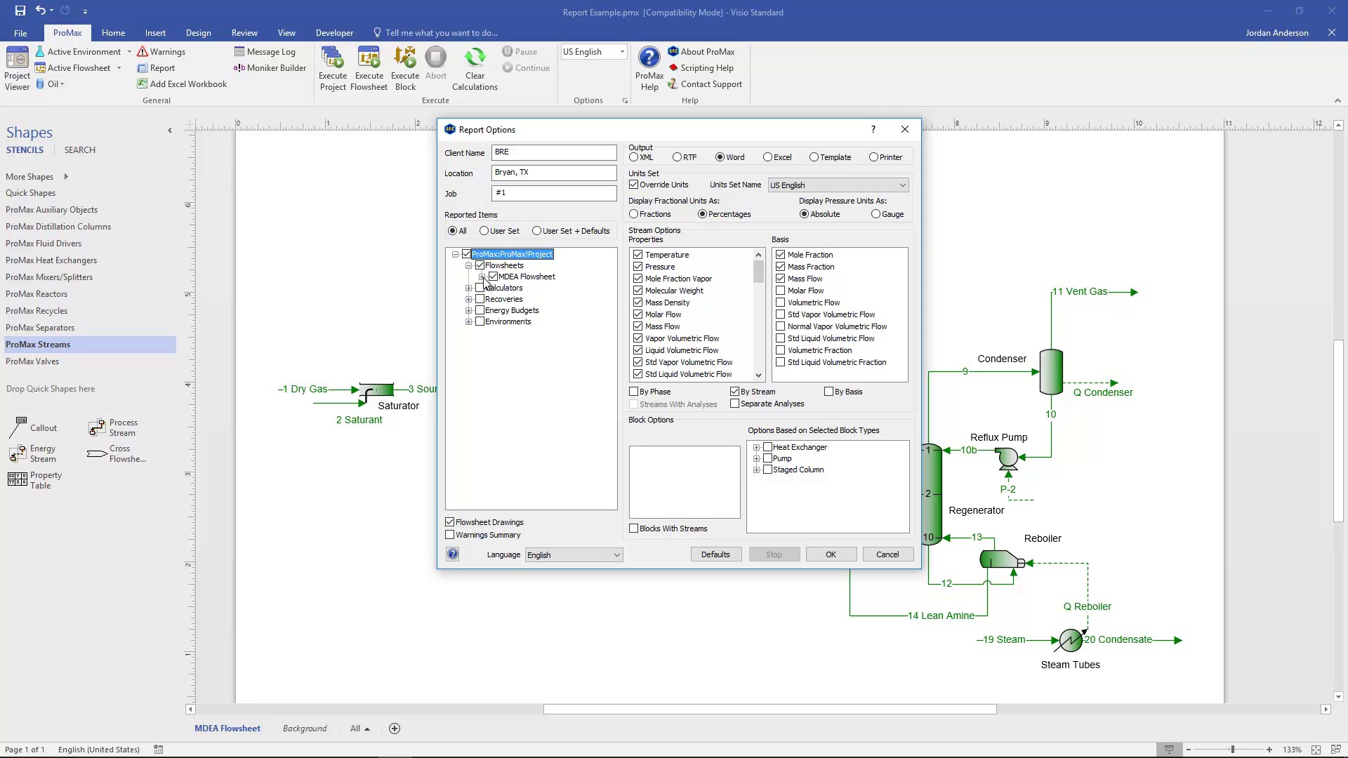
{"action": "left_click", "coordinate": [483, 276]}
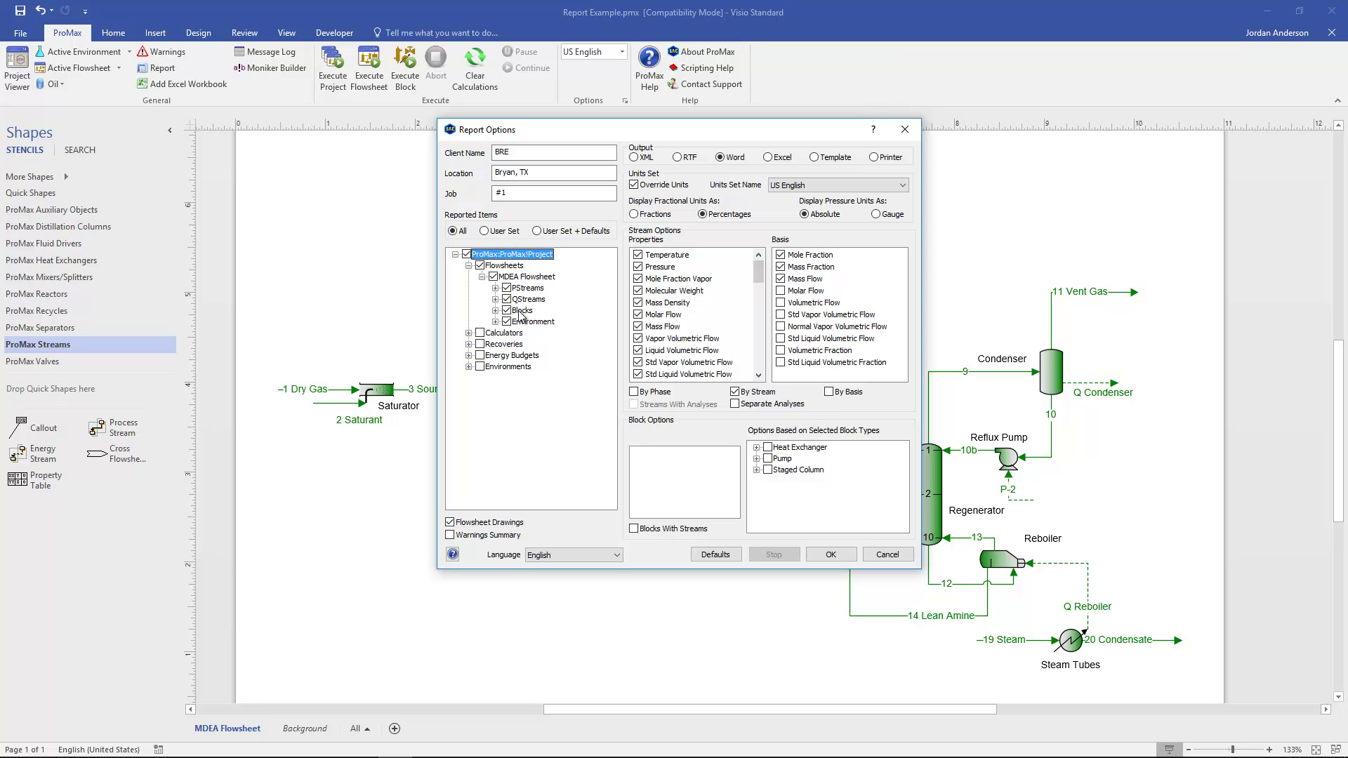
{"action": "left_click", "coordinate": [507, 299]}
{"action": "left_click", "coordinate": [507, 321]}
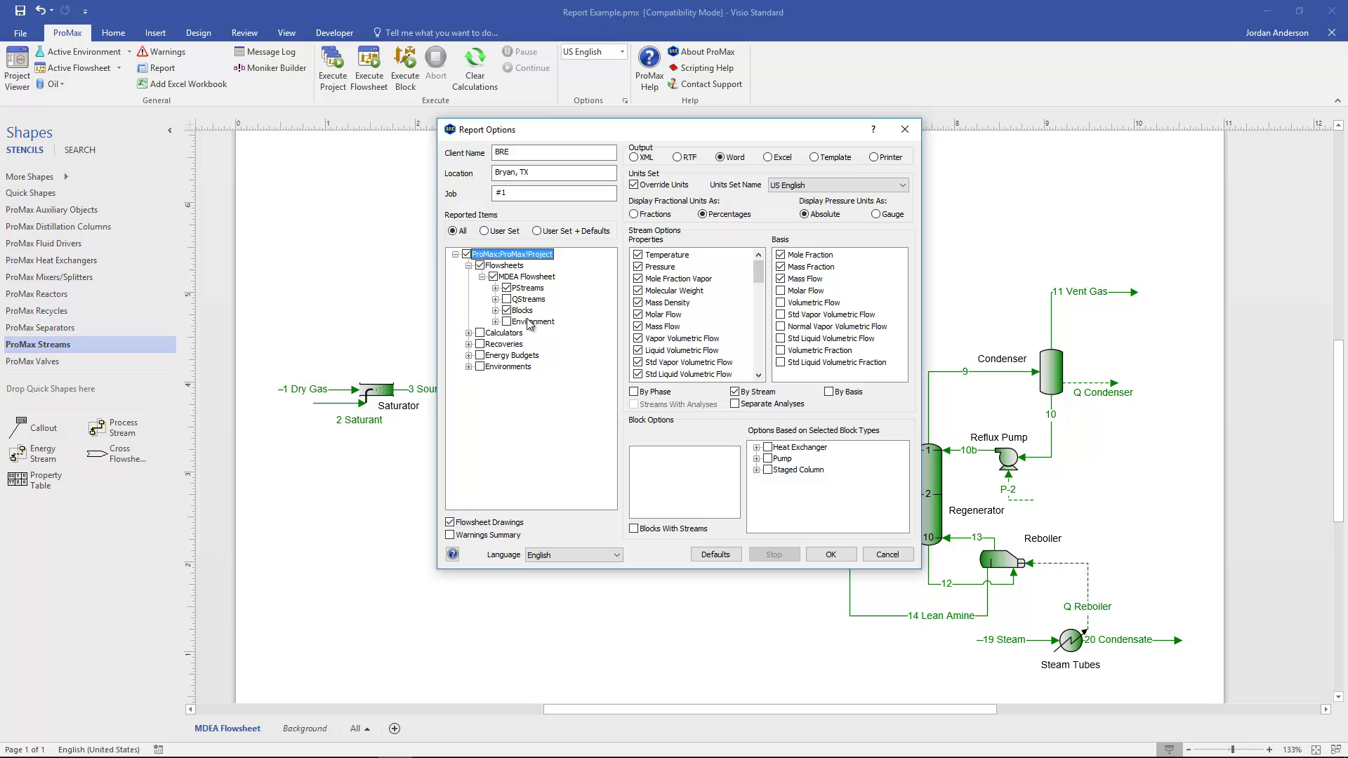
Exclude process streams 7, 8, 9, 12 and 13 of the MDEA Flowsheet from the report.
{"action": "left_click", "coordinate": [496, 289]}
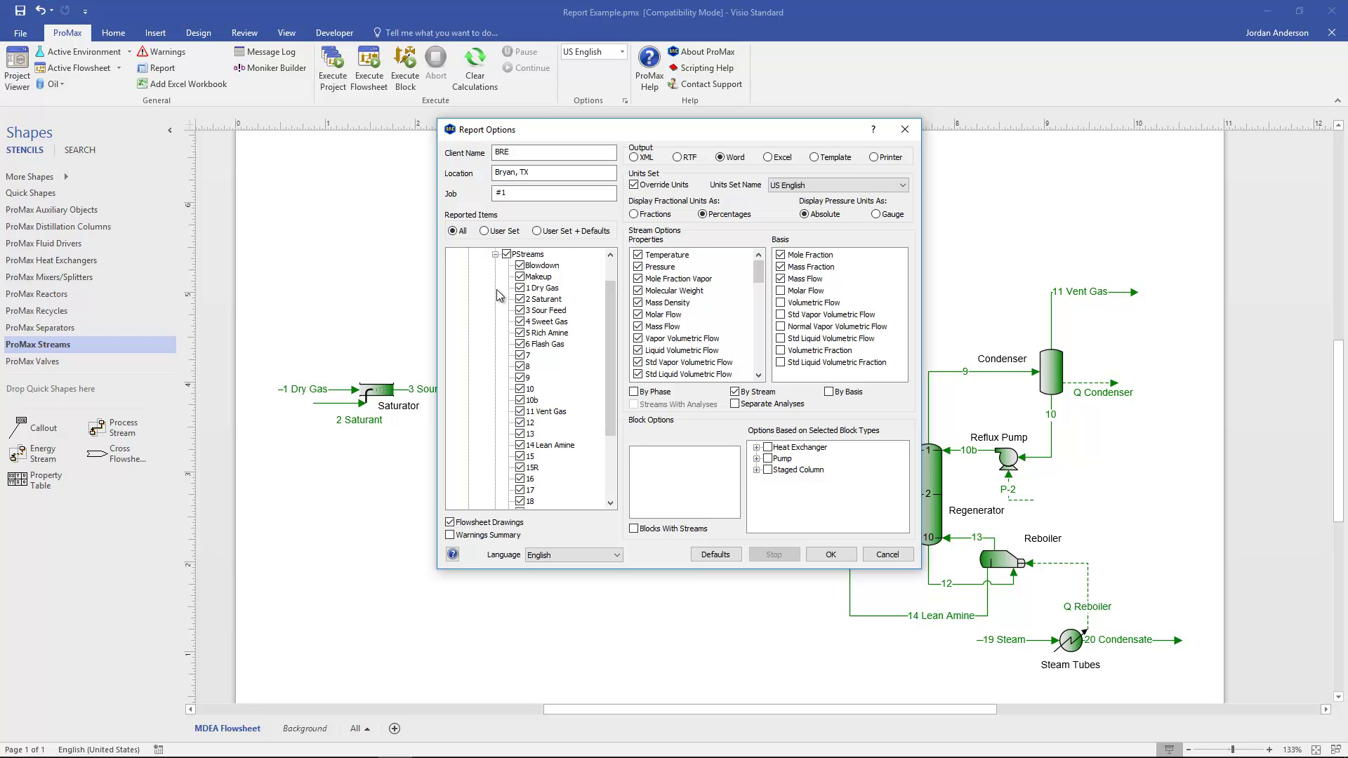
{"action": "left_click", "coordinate": [520, 356]}
{"action": "left_click", "coordinate": [520, 367]}
{"action": "left_click", "coordinate": [521, 378]}
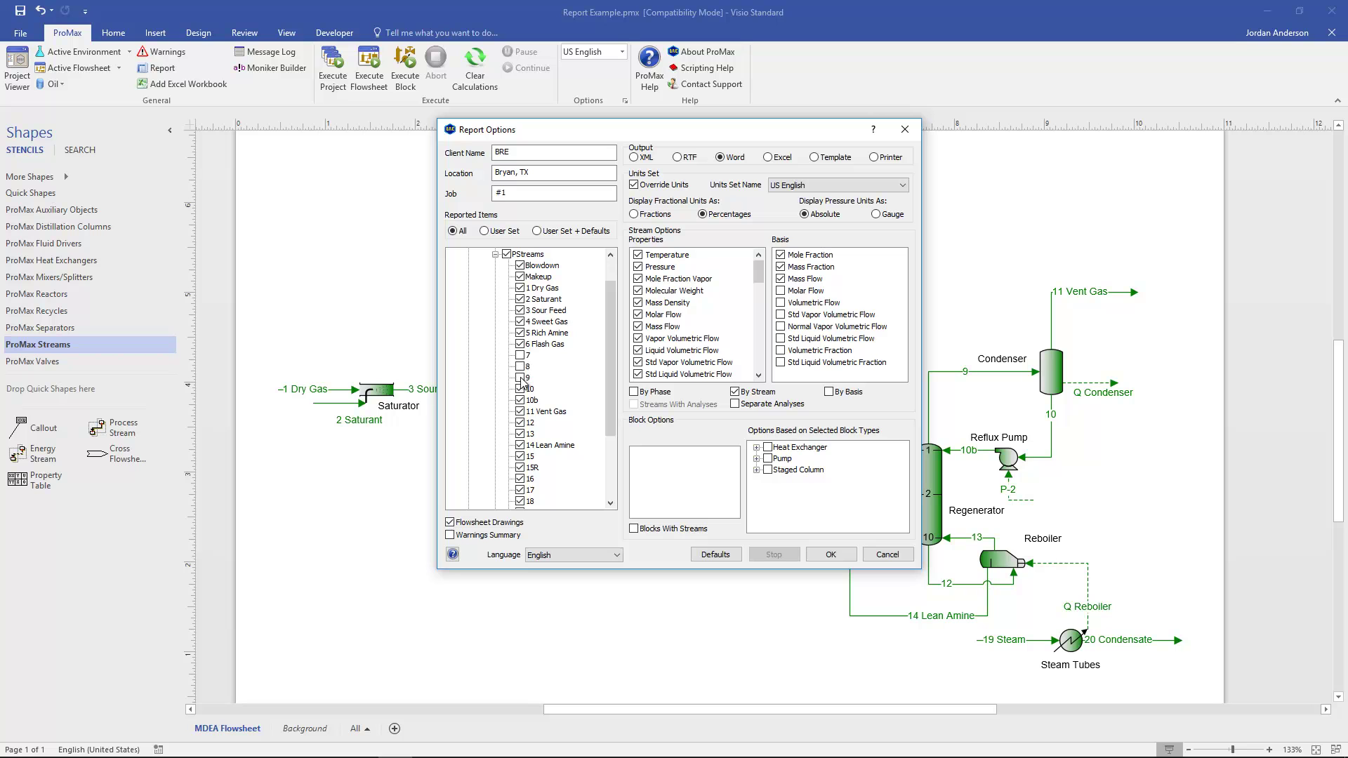
{"action": "left_click", "coordinate": [520, 423]}
{"action": "left_click", "coordinate": [520, 434]}
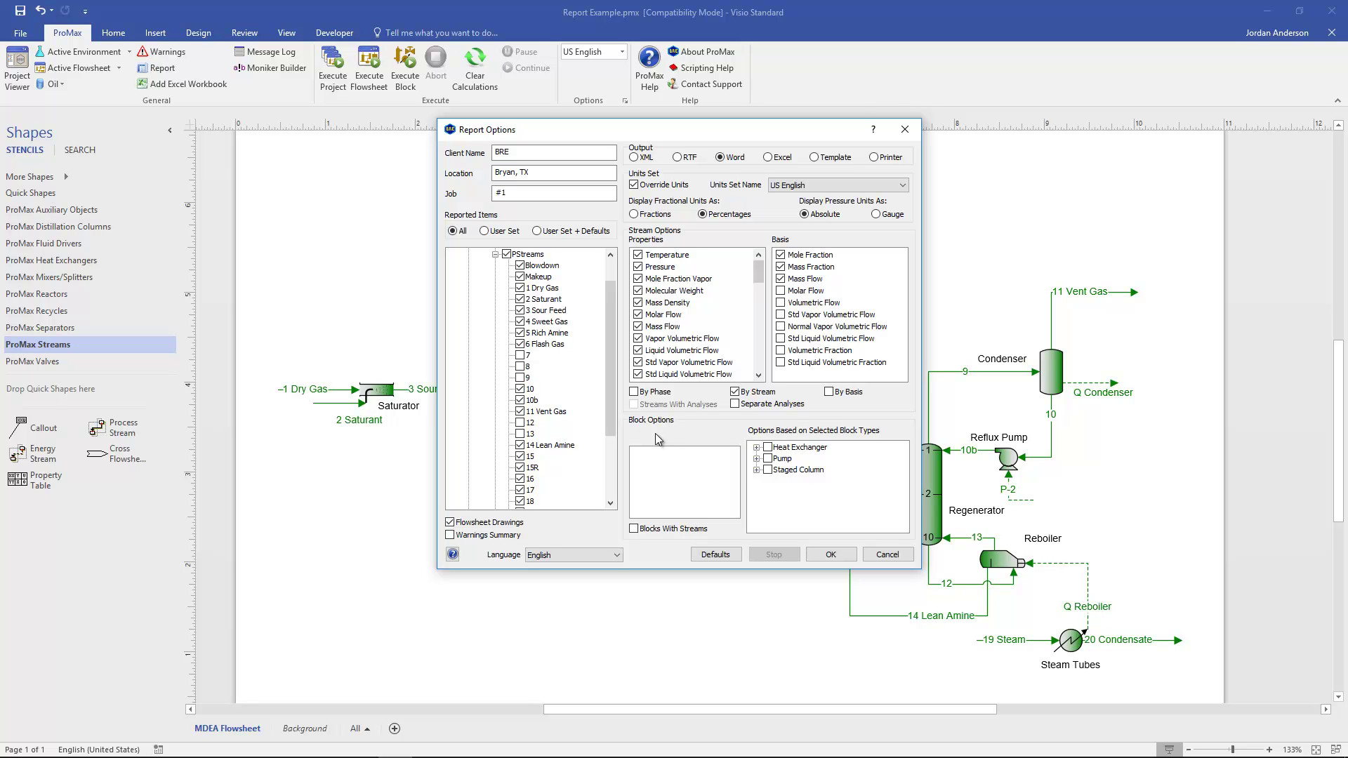
Generate the Word report, saving it on the Desktop as Report Example.rtf, and view its process streams pages.
{"action": "left_click", "coordinate": [830, 555]}
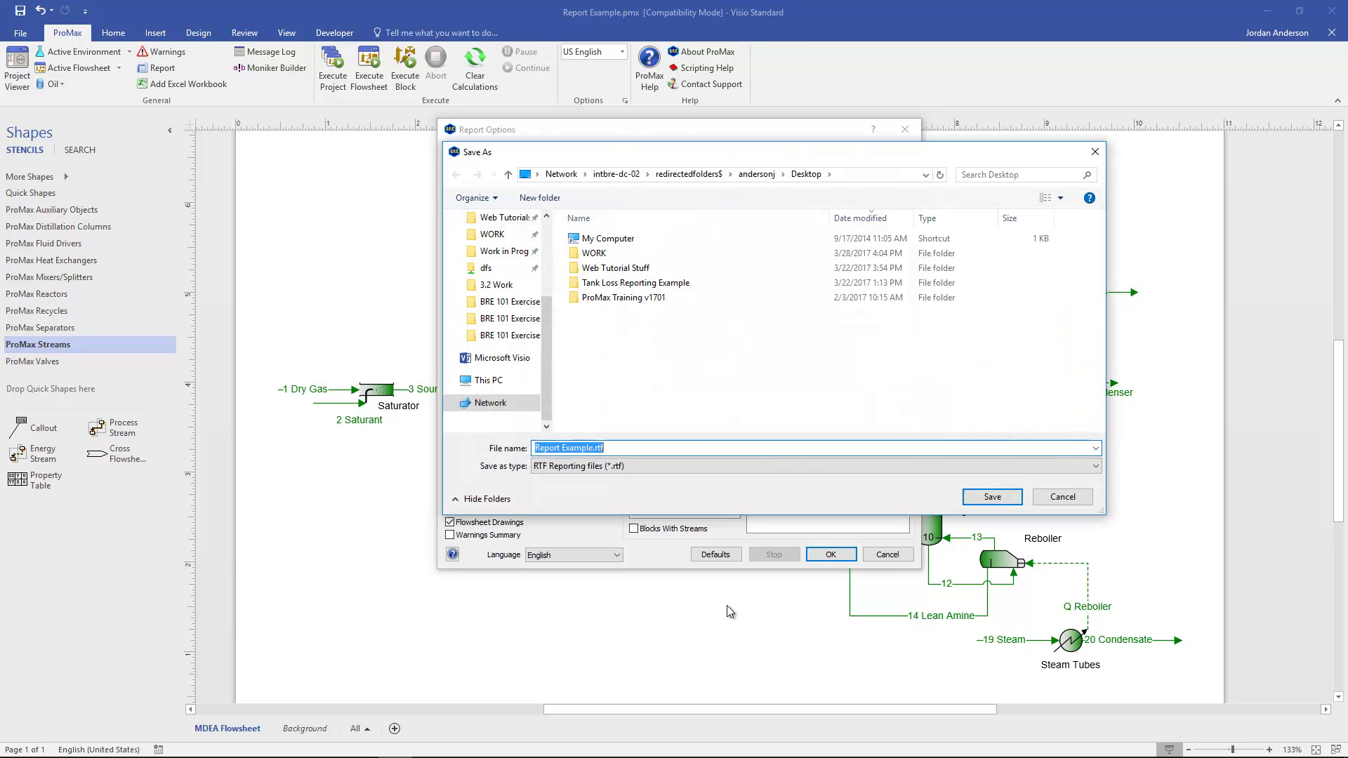
{"action": "left_click", "coordinate": [982, 498]}
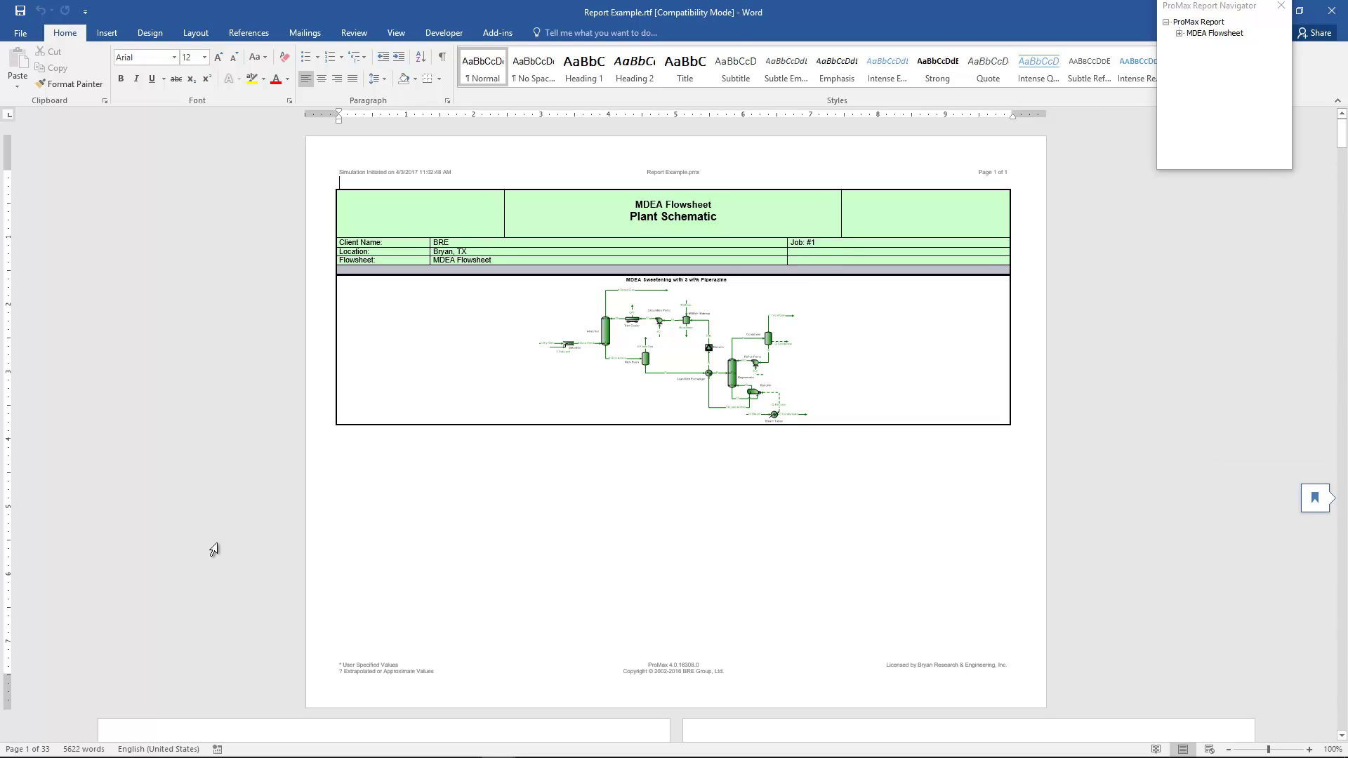
{"action": "key", "text": "Page_Down"}
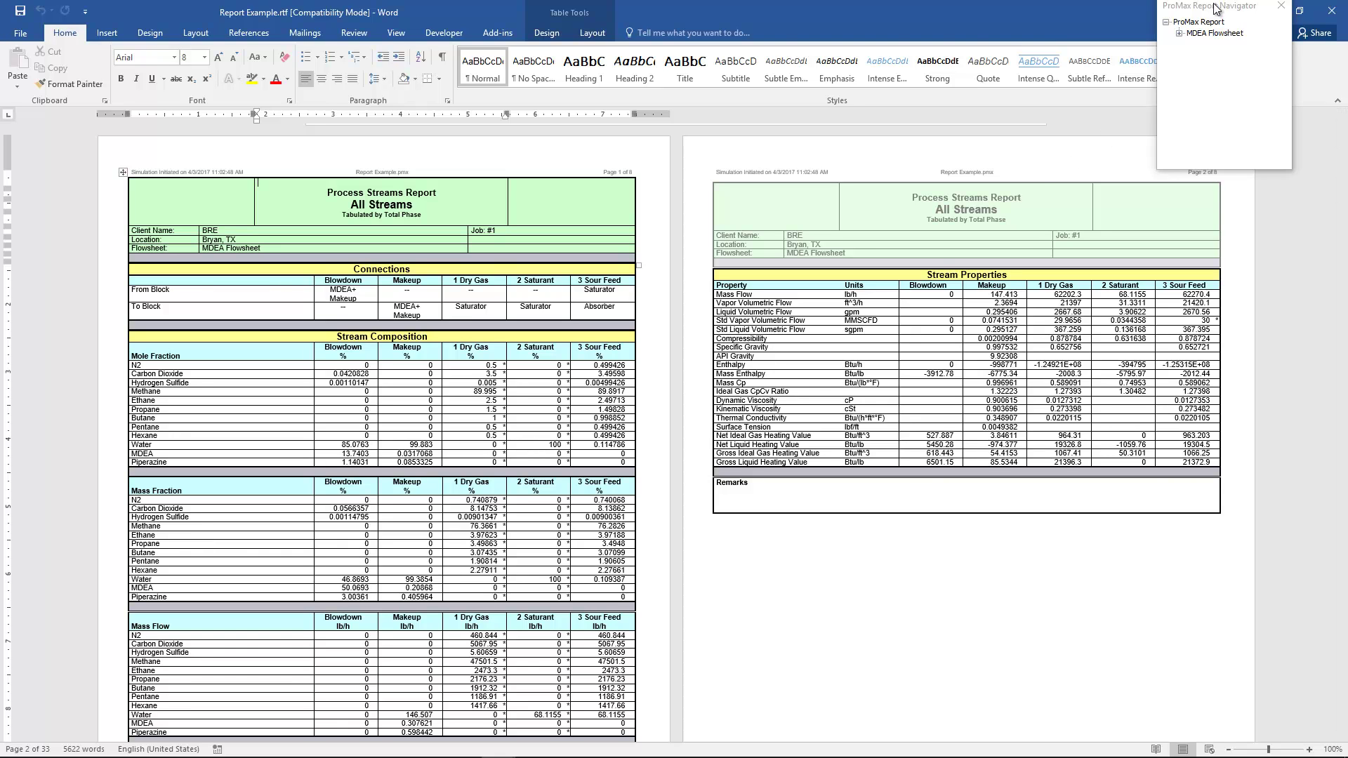
Use the ProMax Report Navigator to go to the Reboiler report among the MDEA Flowsheet's blocks.
{"action": "left_click_drag", "start_coordinate": [1215, 9], "coordinate": [934, 145]}
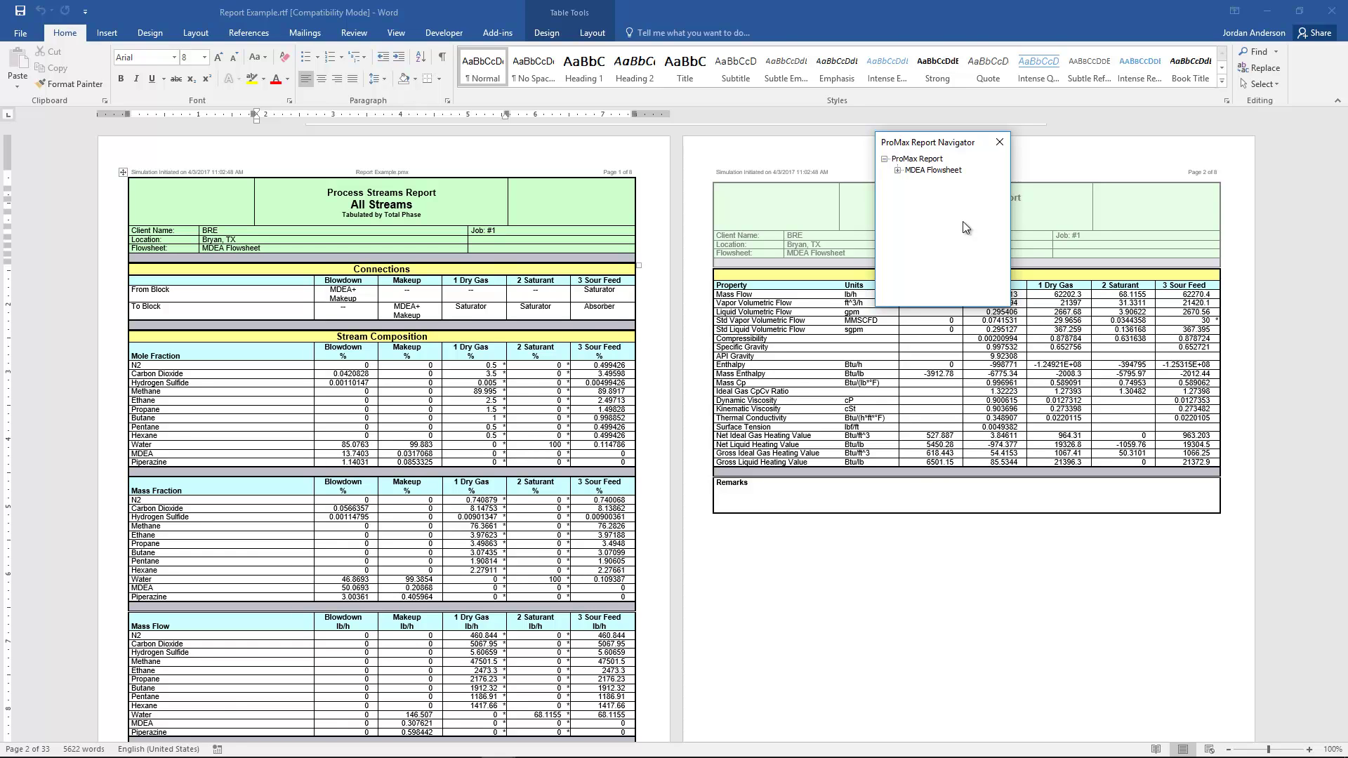
{"action": "left_click", "coordinate": [898, 170]}
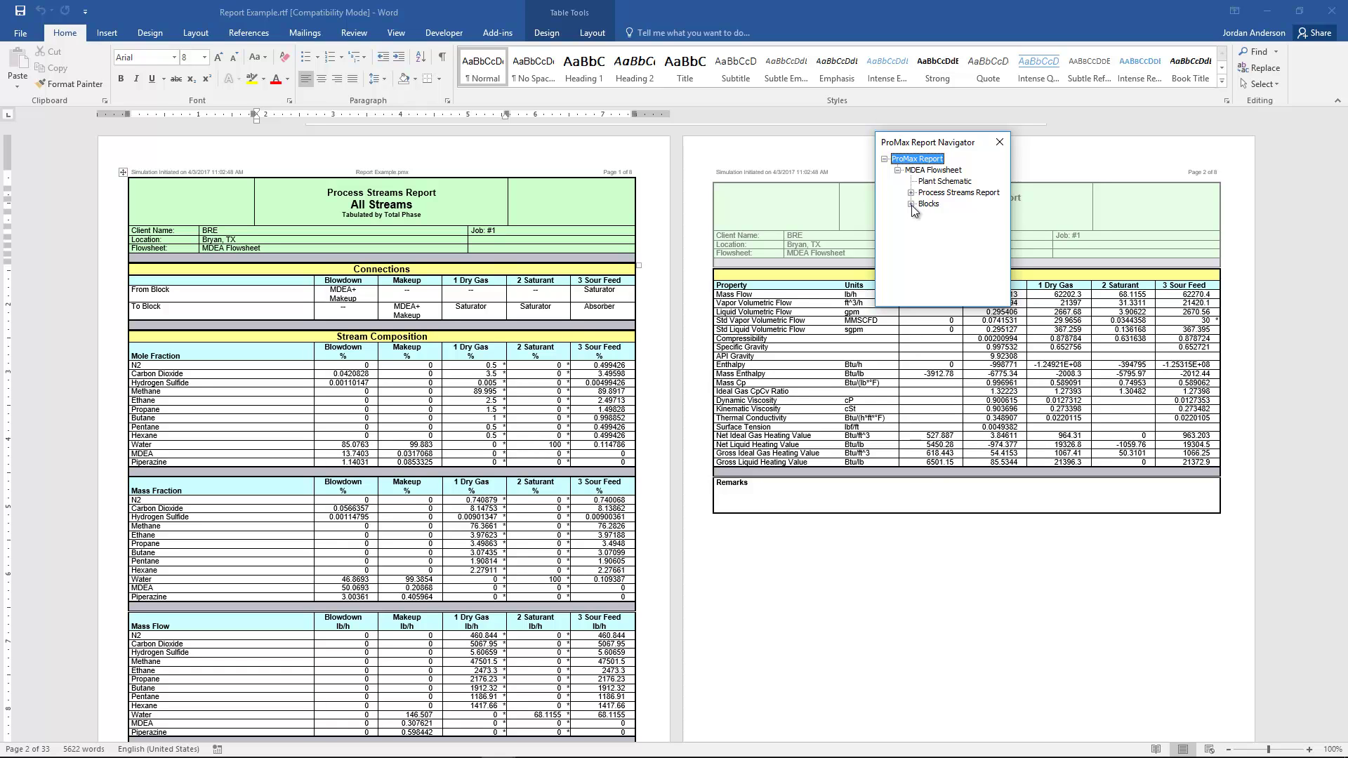
{"action": "left_click", "coordinate": [911, 204]}
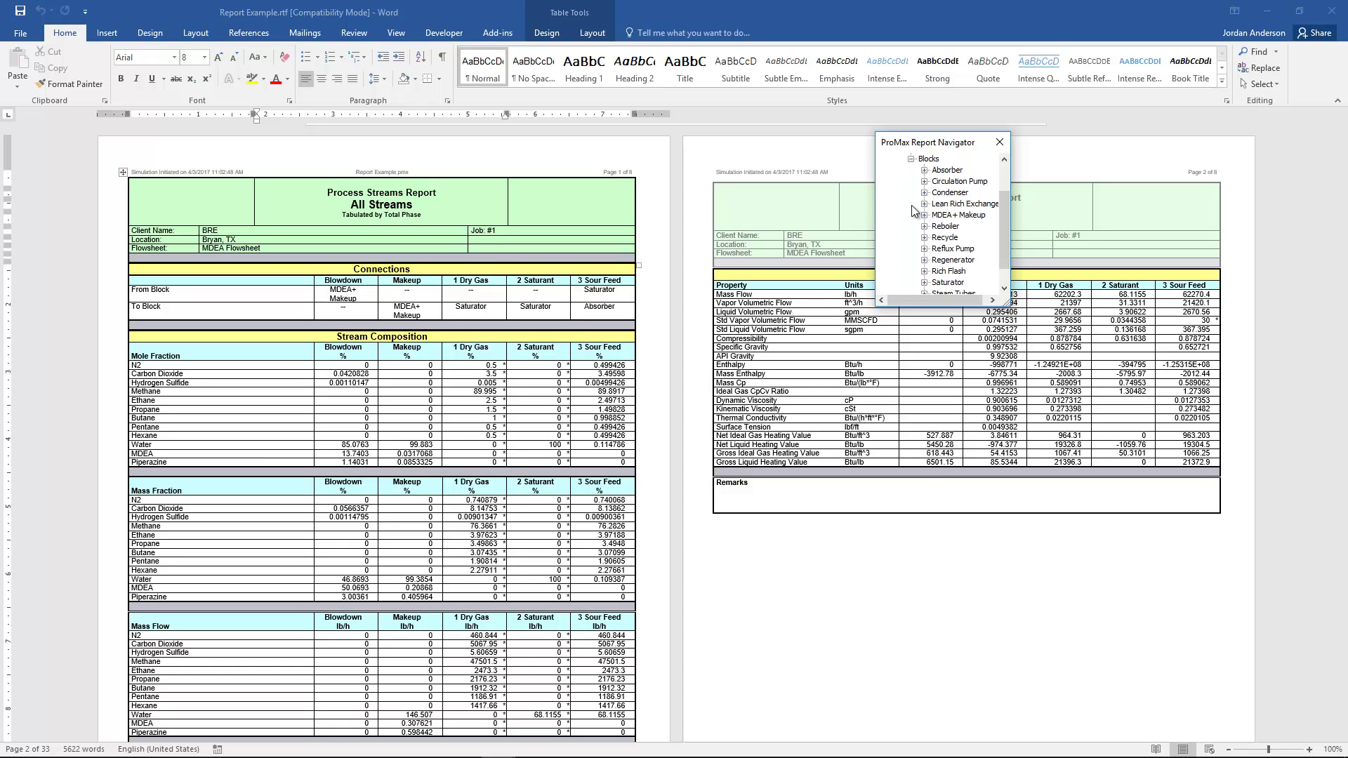
{"action": "left_click", "coordinate": [945, 227]}
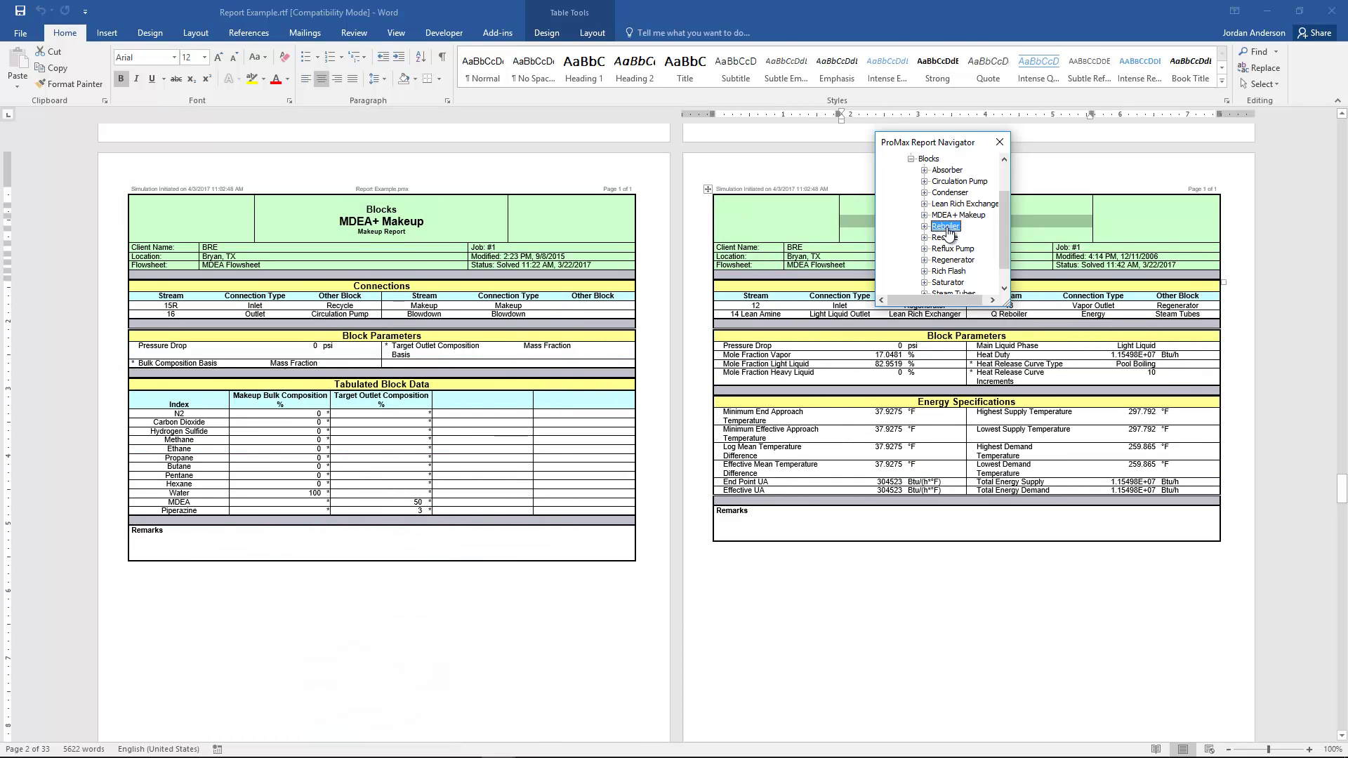
Go to the 1 Dry Gas stream through the report navigator, and close both the navigator and the Word report.
{"action": "left_click_drag", "start_coordinate": [947, 144], "coordinate": [787, 159]}
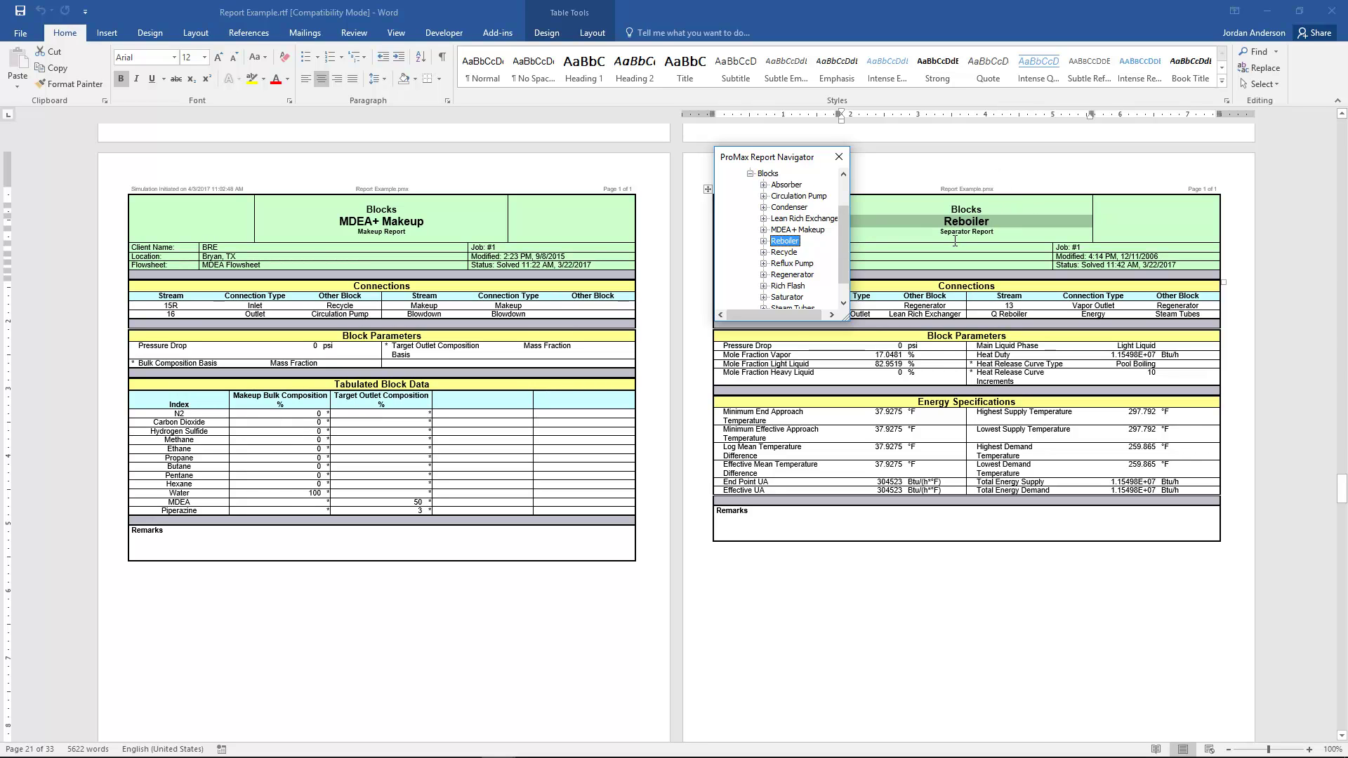
{"action": "scroll", "coordinate": [779, 232], "scroll_direction": "up", "scroll_amount": 2}
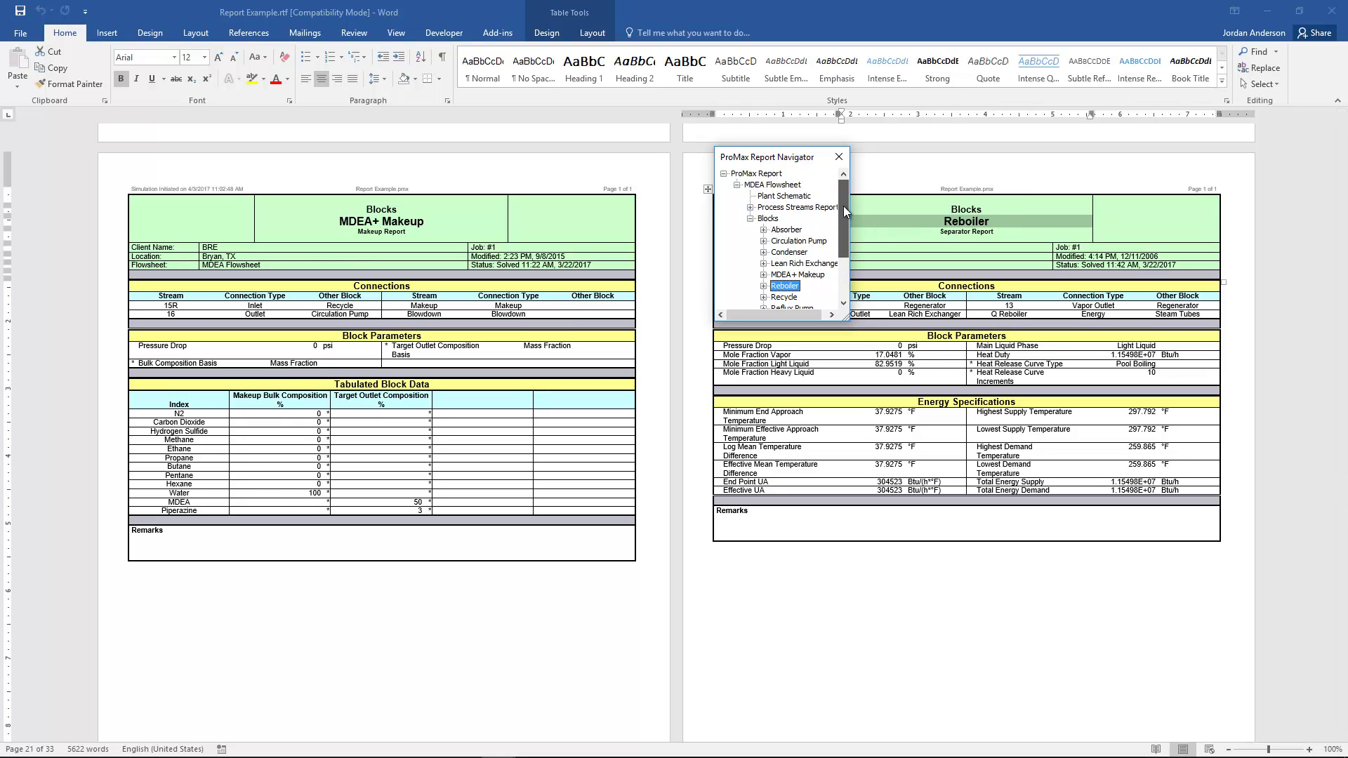
{"action": "left_click", "coordinate": [749, 219]}
{"action": "left_click", "coordinate": [750, 207]}
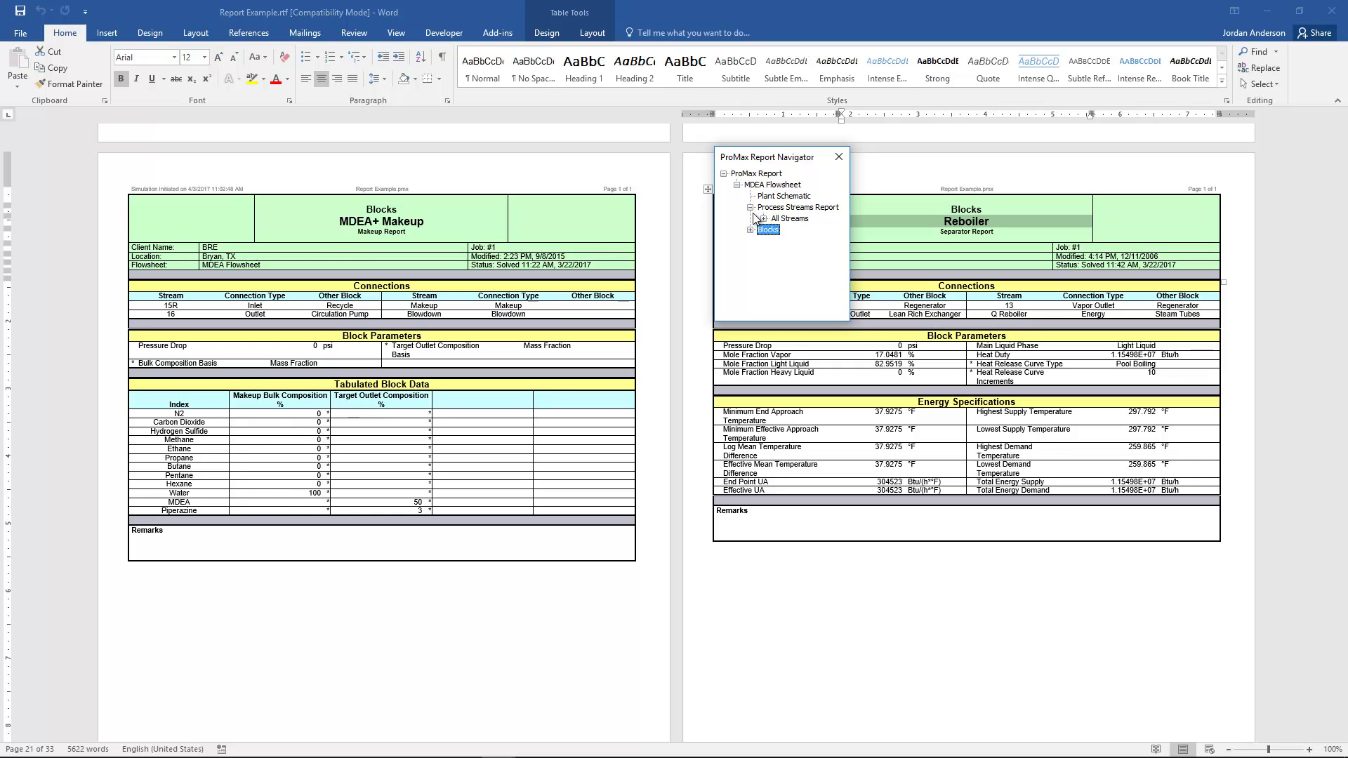
{"action": "left_click", "coordinate": [763, 219]}
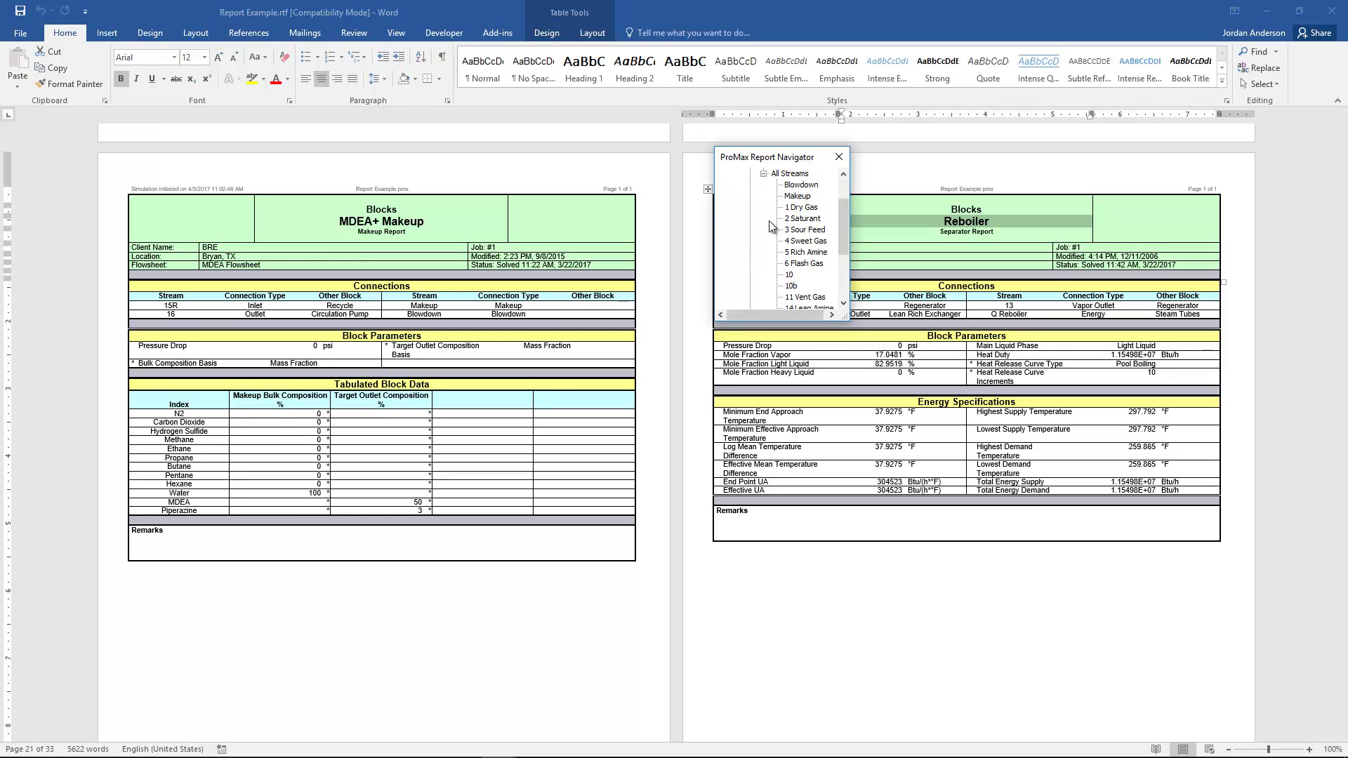
{"action": "left_click", "coordinate": [817, 209]}
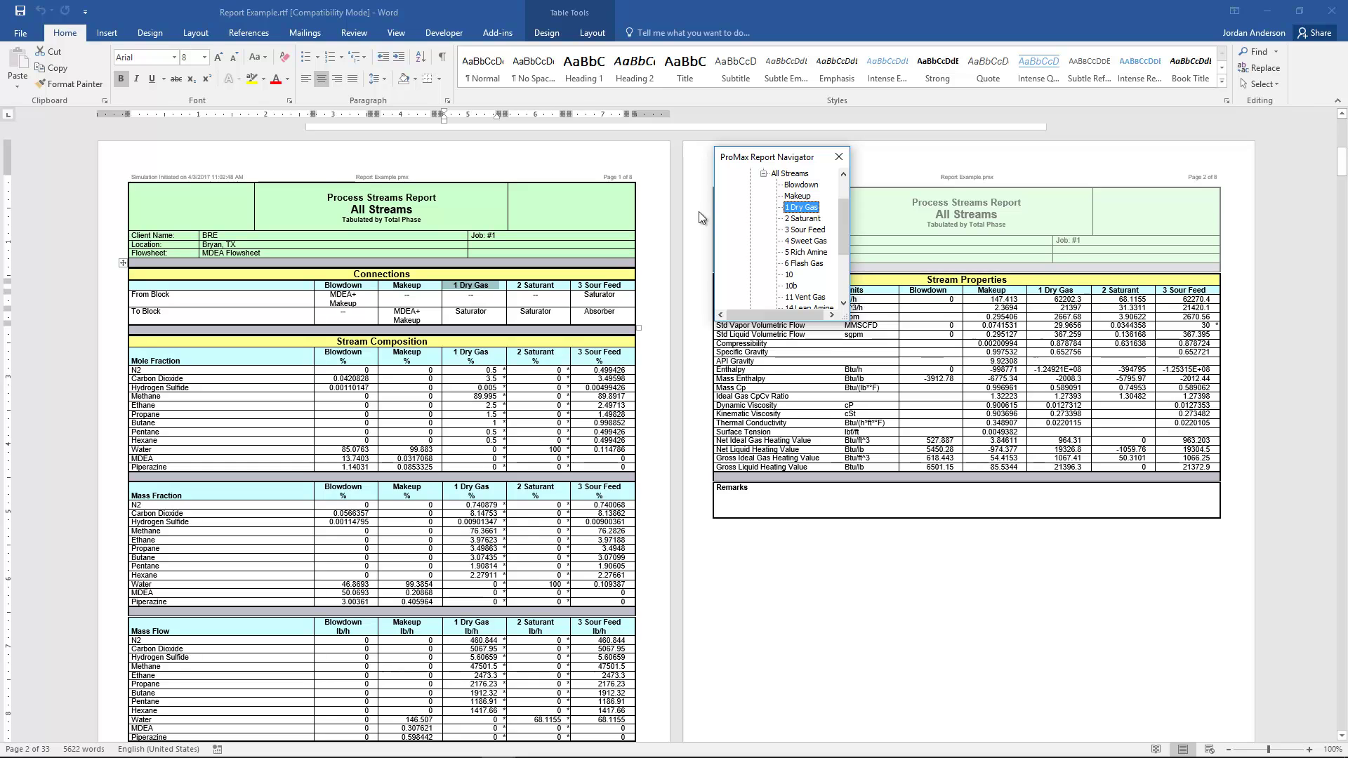
{"action": "left_click", "coordinate": [839, 157]}
{"action": "left_click", "coordinate": [1332, 10]}
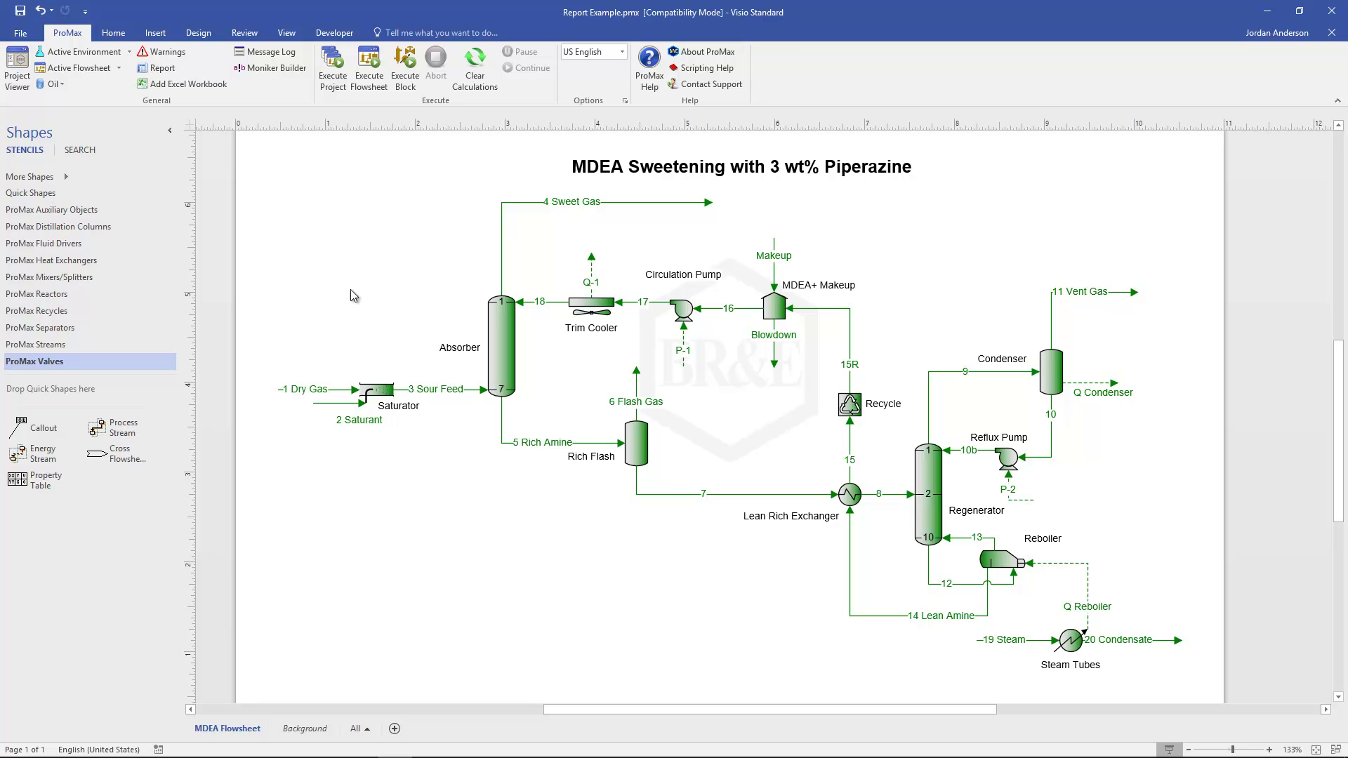
Start another report from the Visio flowsheet with Template as the output type.
{"action": "left_click", "coordinate": [163, 68]}
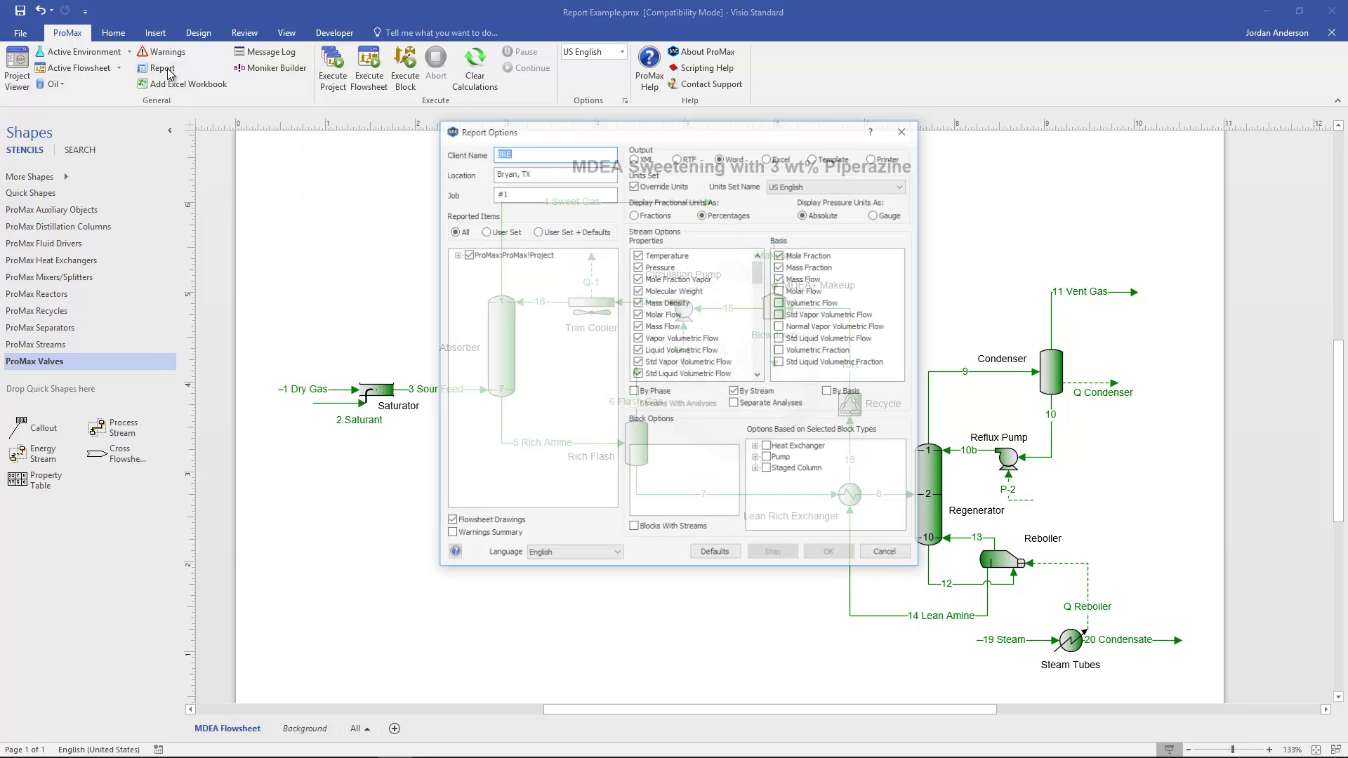
{"action": "left_click", "coordinate": [816, 158]}
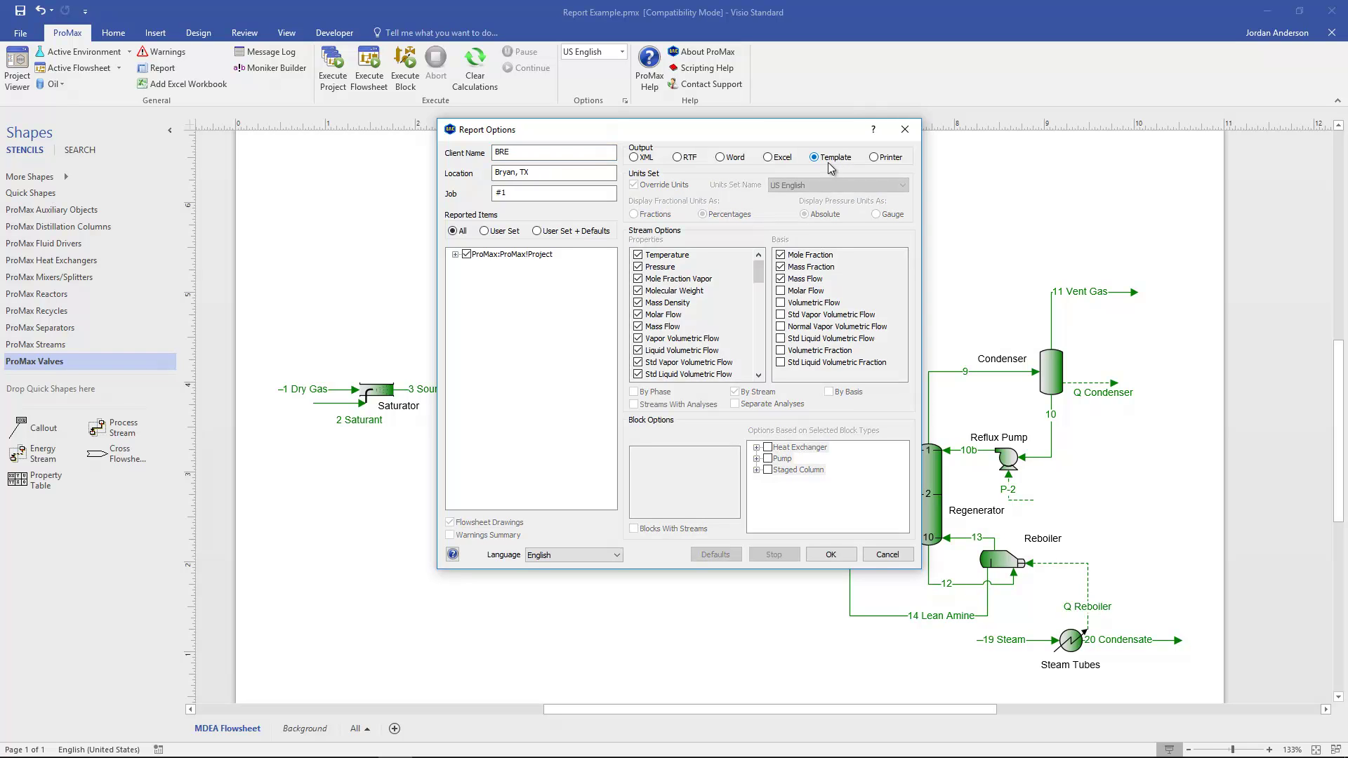
{"action": "left_click", "coordinate": [830, 556]}
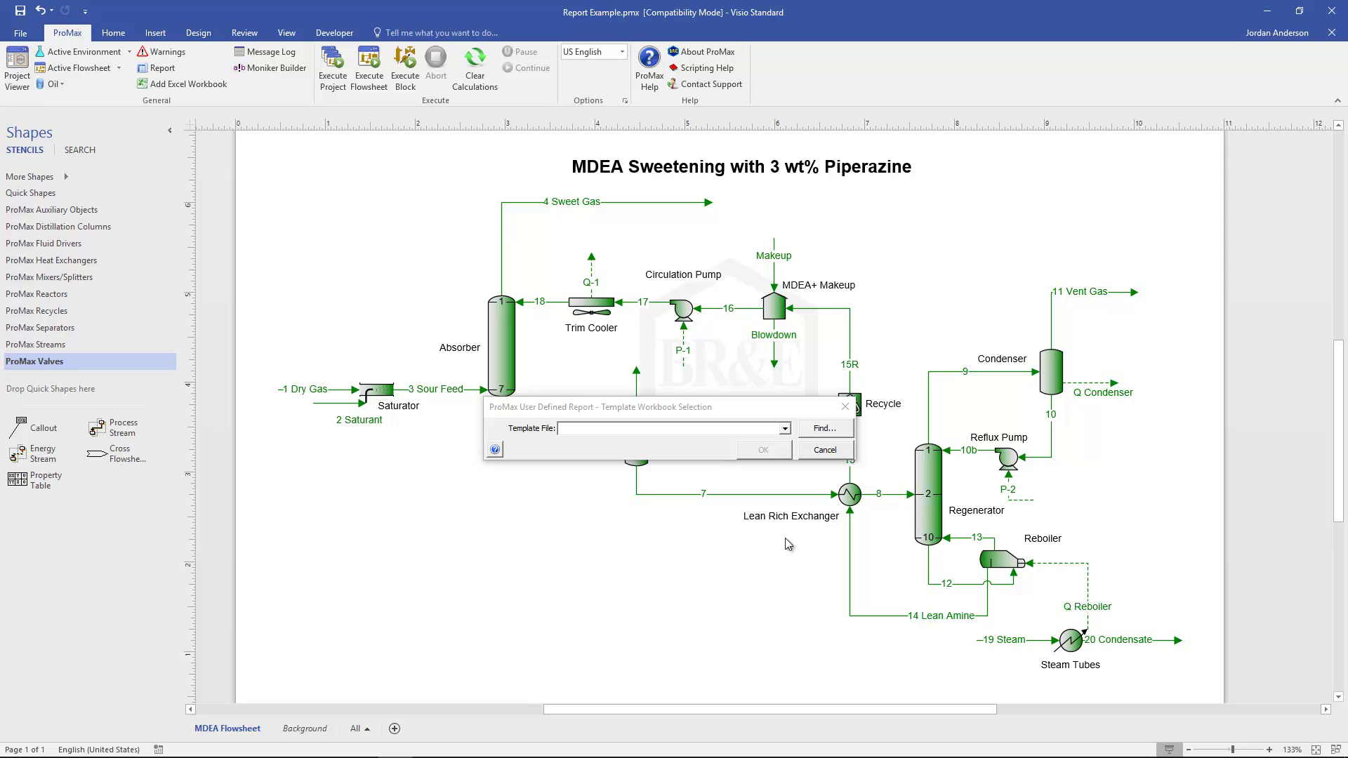
Select Stream (English) as the template file for the user-defined report.
{"action": "left_click", "coordinate": [785, 429]}
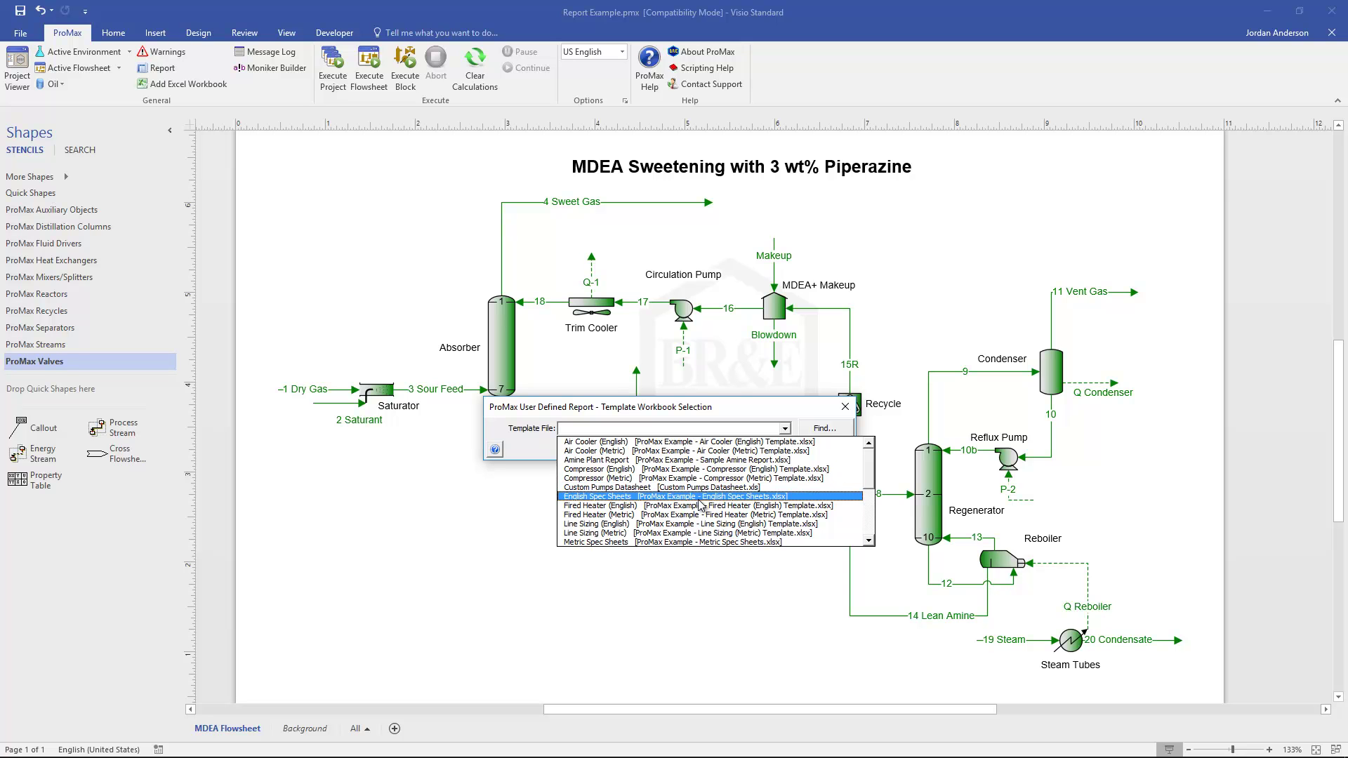
{"action": "left_click", "coordinate": [871, 542]}
{"action": "left_click", "coordinate": [871, 542]}
{"action": "left_click", "coordinate": [871, 542]}
{"action": "left_click", "coordinate": [871, 542]}
{"action": "left_click", "coordinate": [871, 542]}
{"action": "left_click", "coordinate": [870, 542]}
{"action": "left_click", "coordinate": [871, 542]}
{"action": "left_click", "coordinate": [871, 542]}
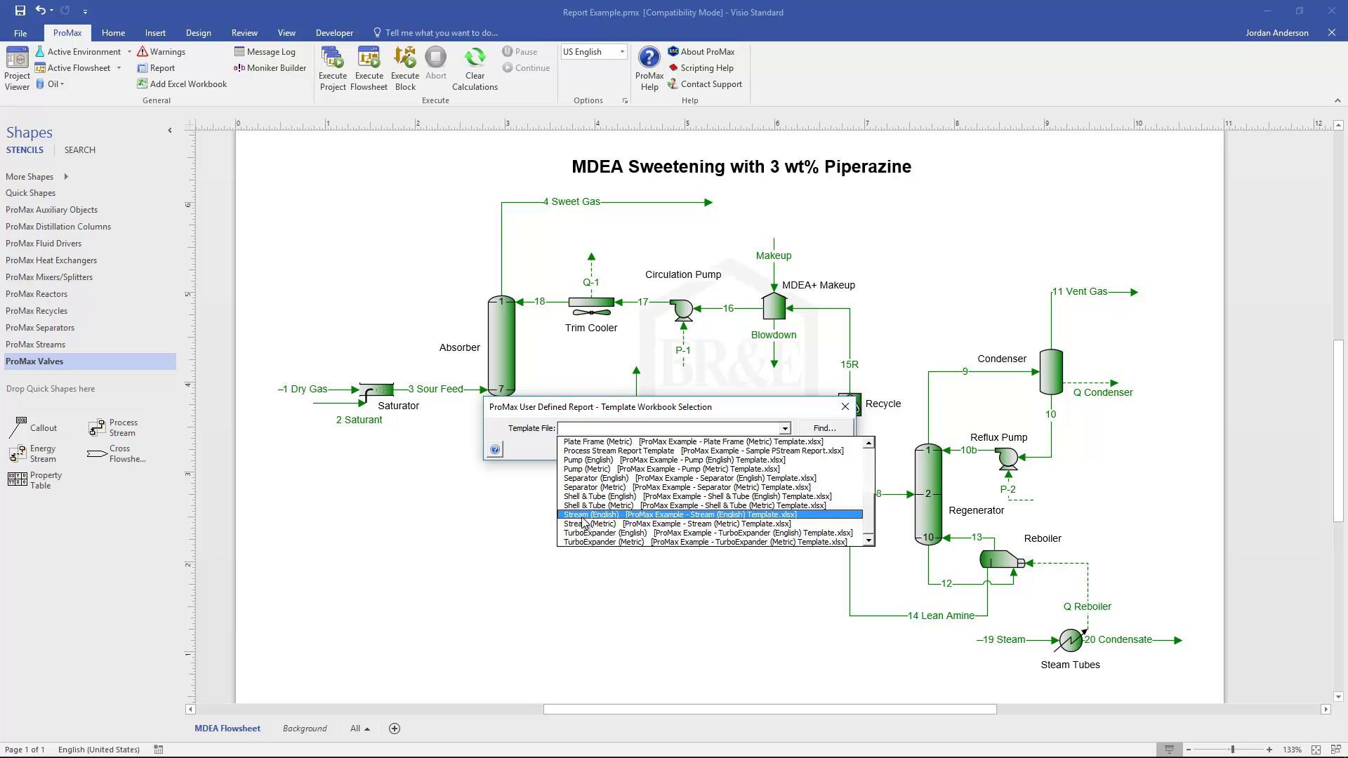
{"action": "left_click", "coordinate": [603, 517]}
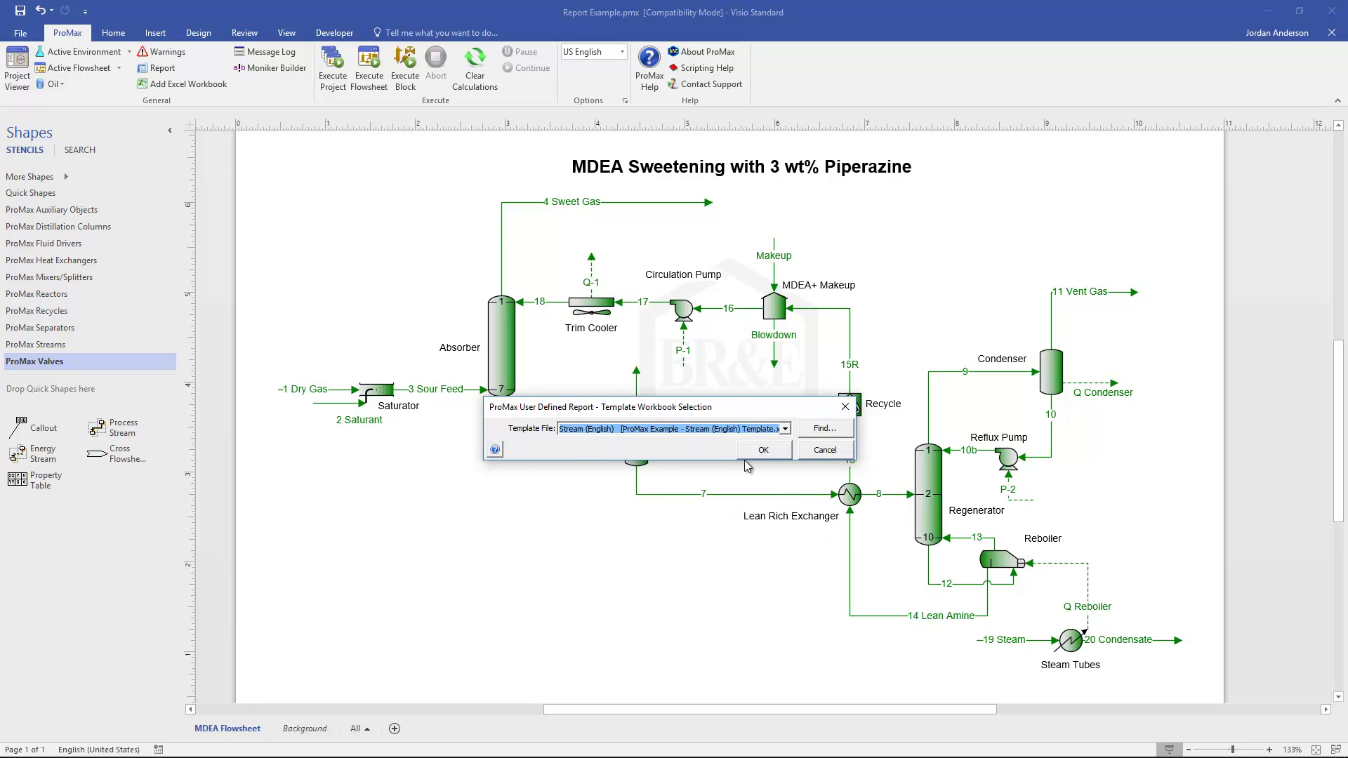
Generate the Stream (English) template report for all process streams in the MDEA Flowsheet and save it on the Desktop as Report.xlsx.
{"action": "left_click", "coordinate": [770, 450]}
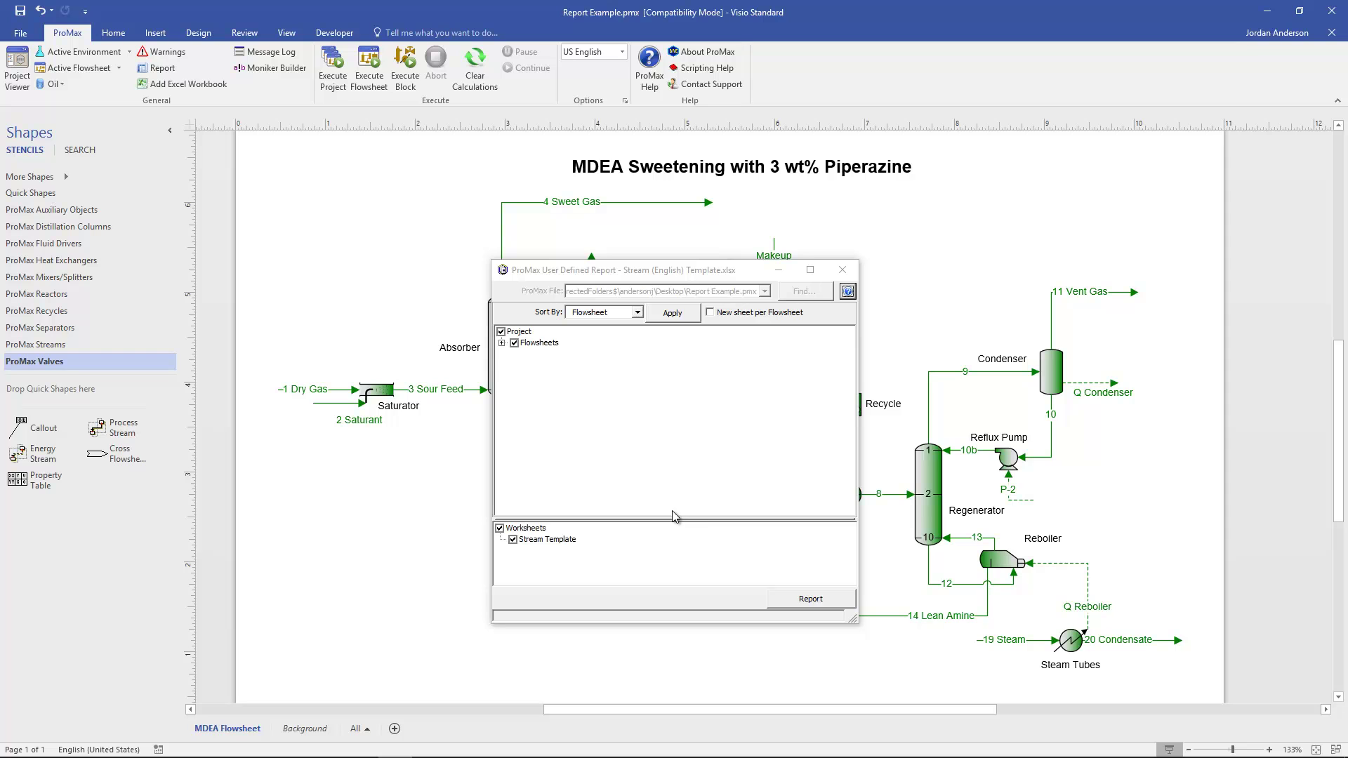
{"action": "left_click", "coordinate": [501, 343]}
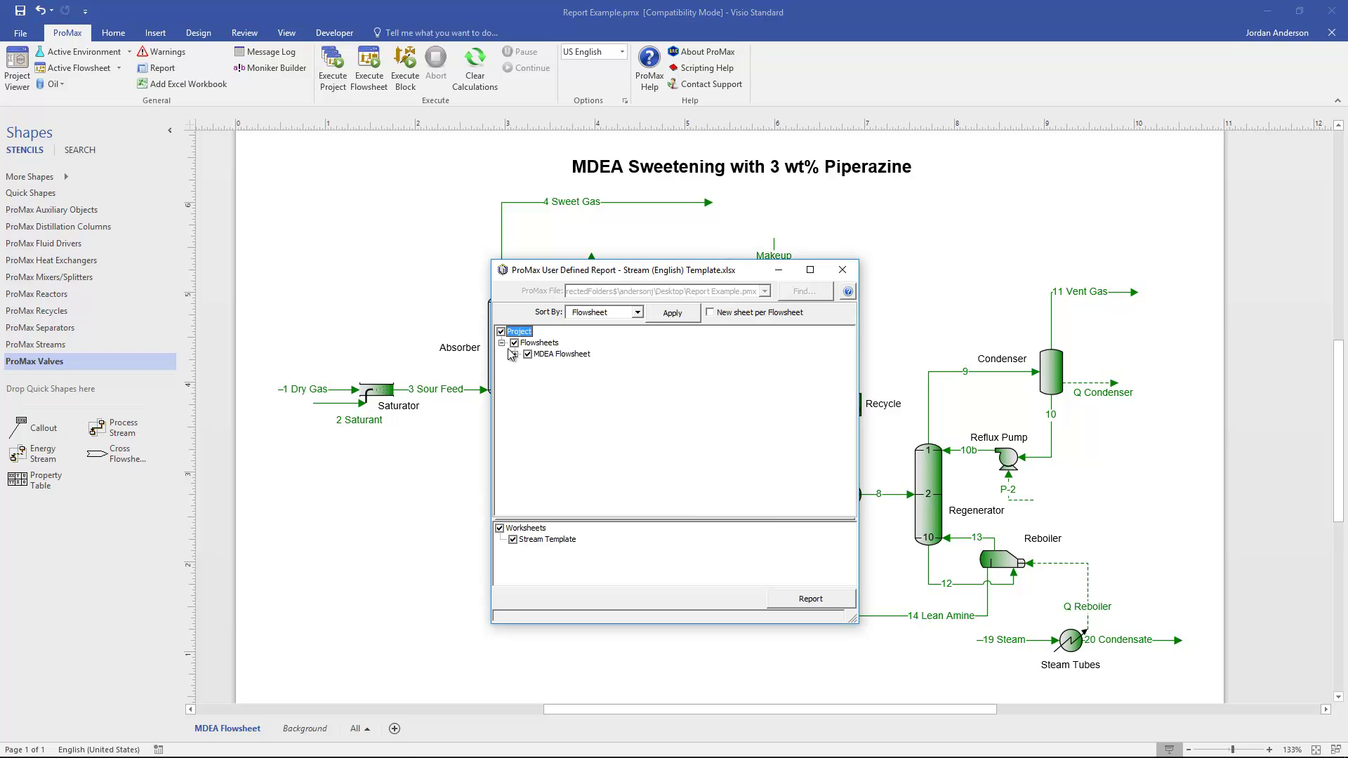
{"action": "left_click", "coordinate": [513, 354]}
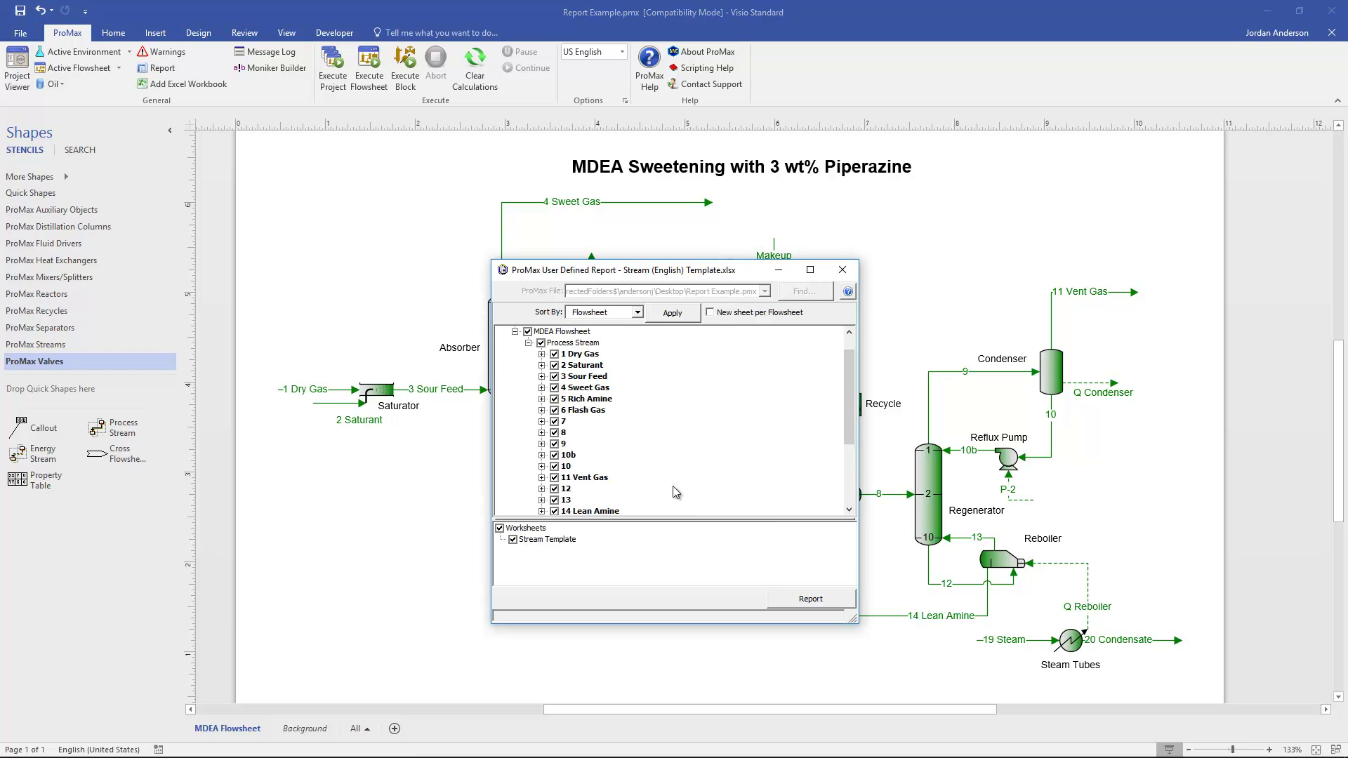
{"action": "left_click", "coordinate": [804, 598]}
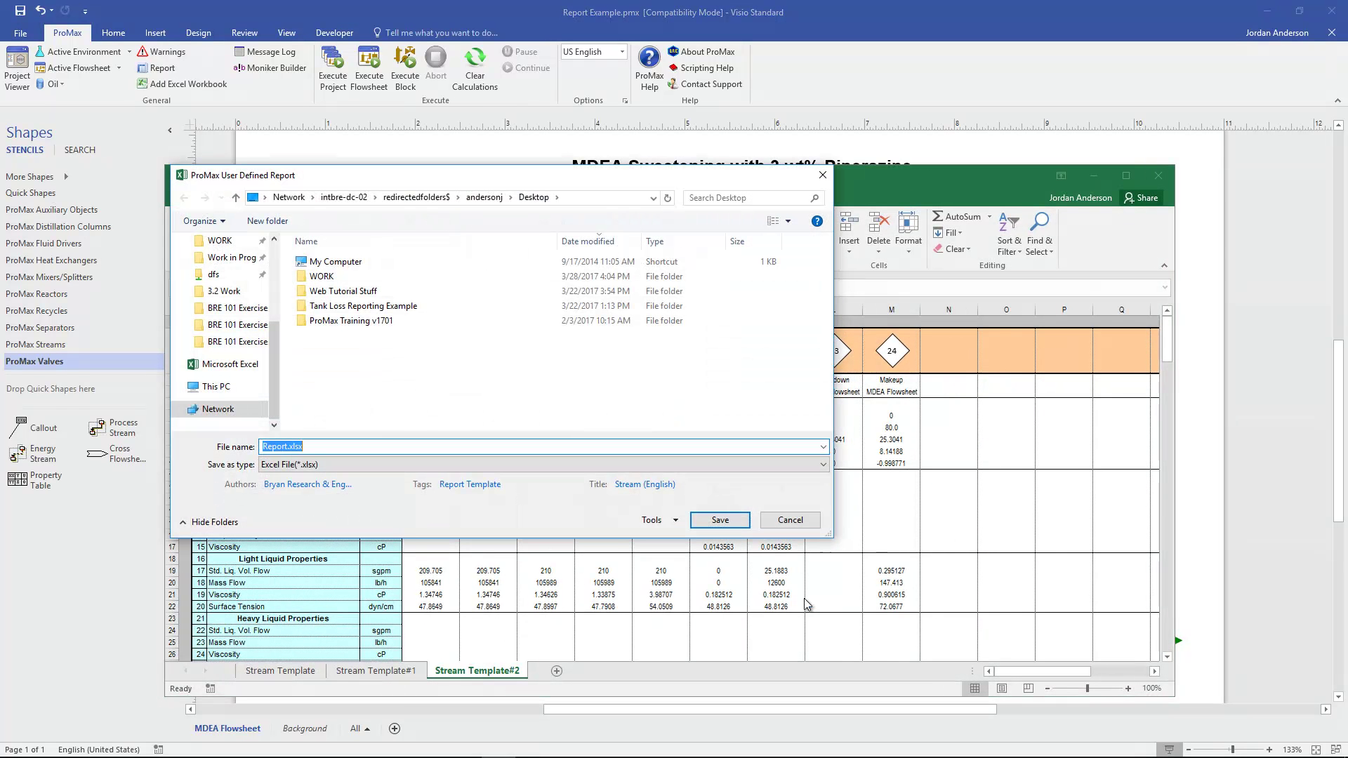
{"action": "left_click", "coordinate": [735, 525]}
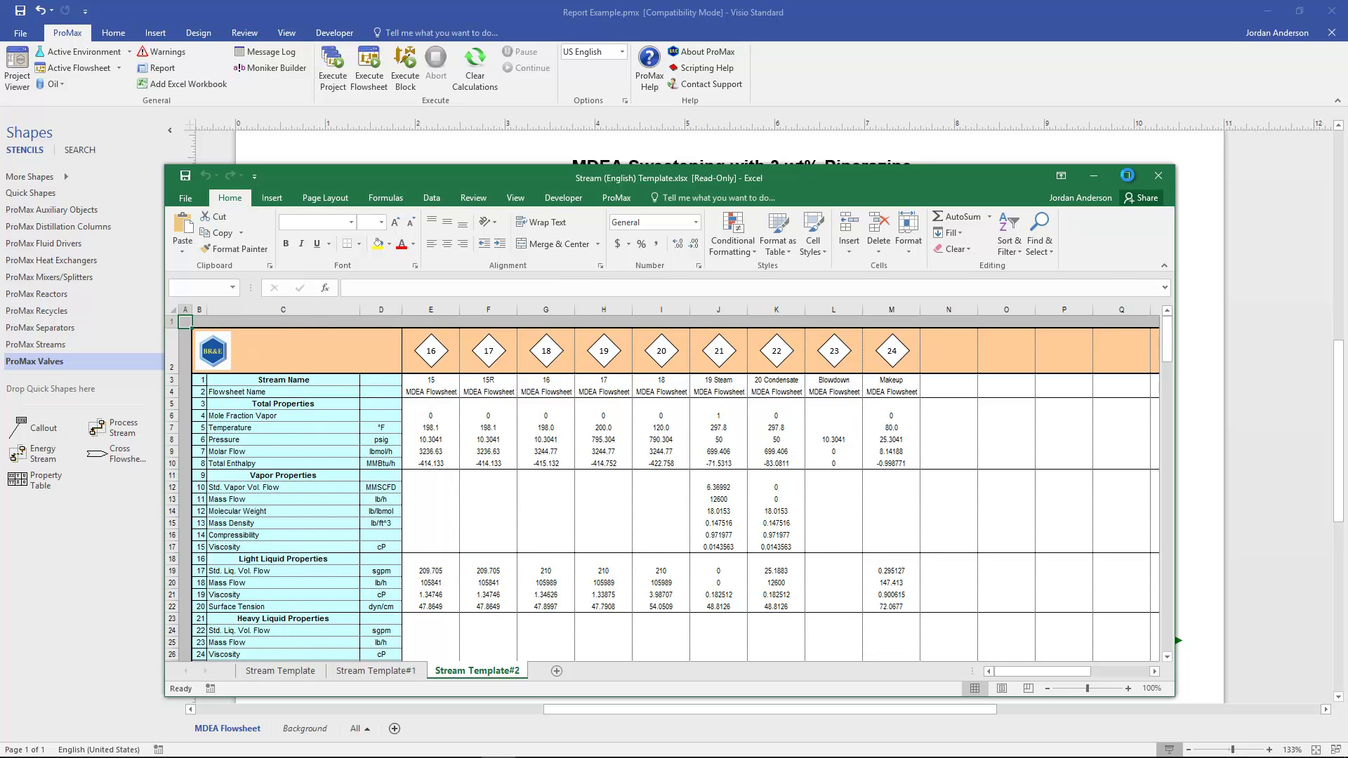
Maximize the generated stream report to view it, and close the report navigator and the Excel report.
{"action": "left_click", "coordinate": [1127, 174]}
{"action": "left_click", "coordinate": [1053, 182]}
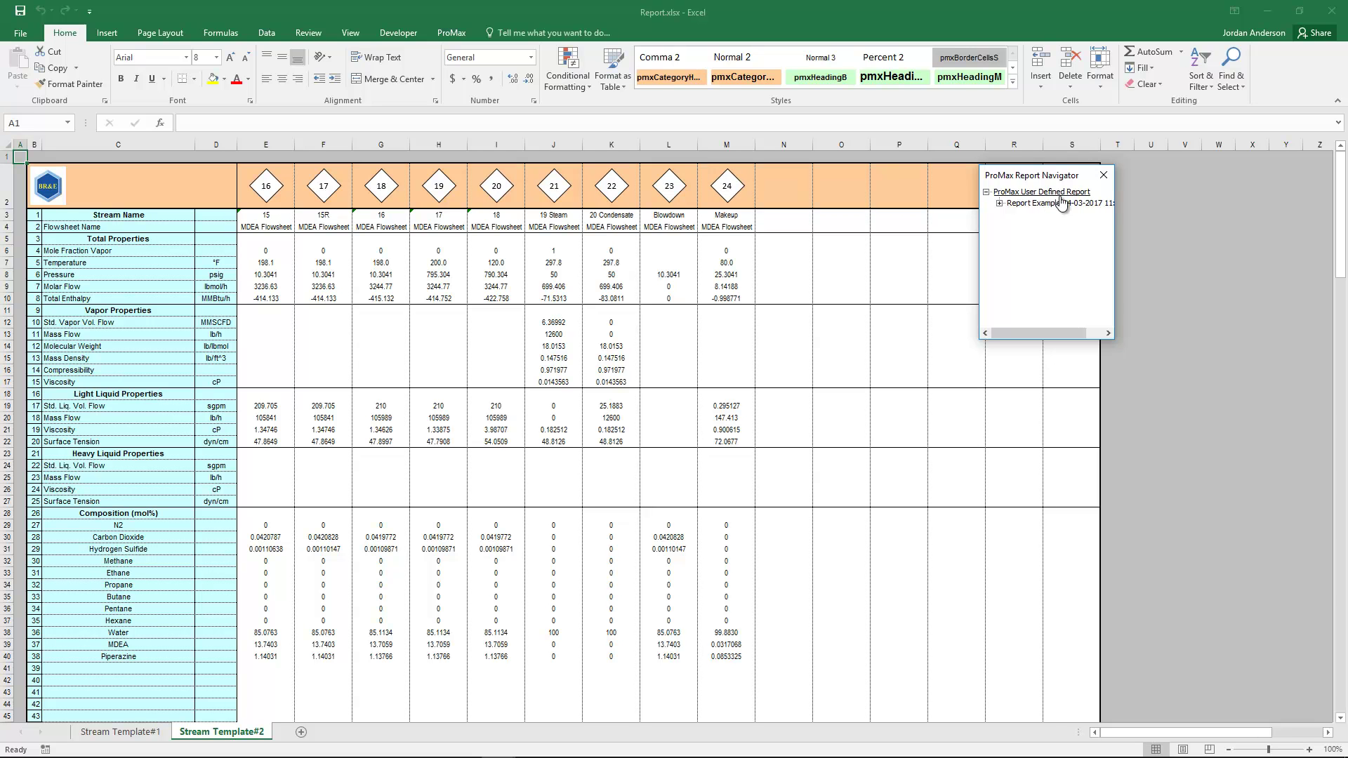
{"action": "left_click", "coordinate": [1104, 175]}
{"action": "left_click", "coordinate": [1331, 12]}
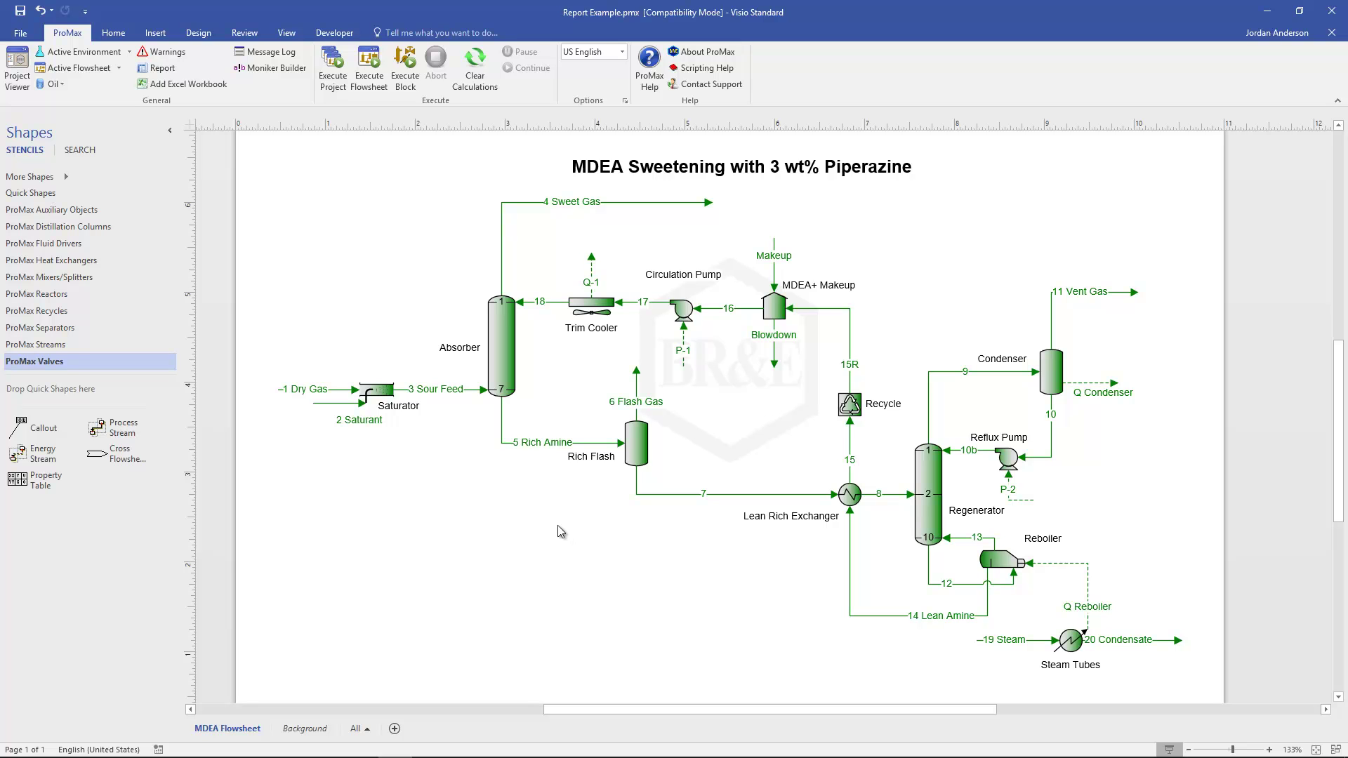
Switch to Excel with the Custom Pumps Datasheet.xls workbook and its pump specification sheet.
{"action": "left_click", "coordinate": [439, 746]}
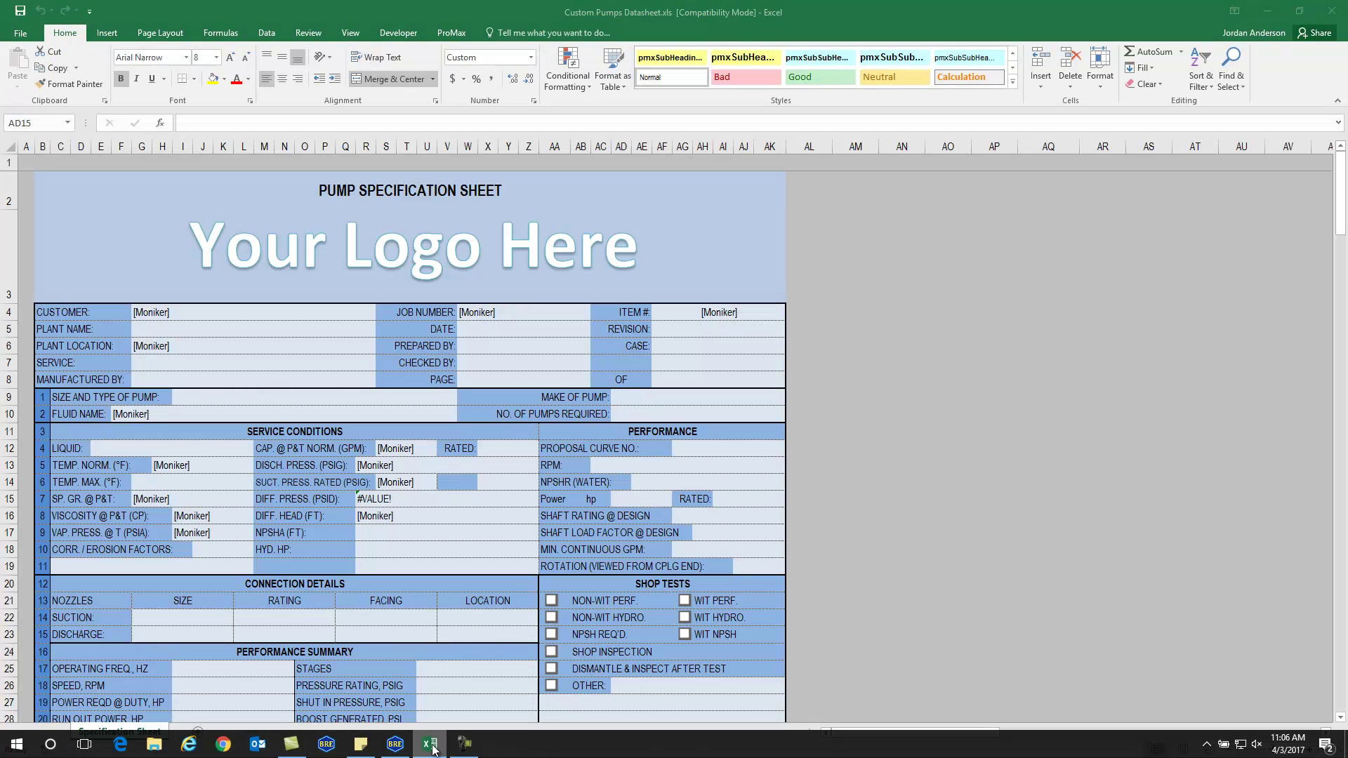
{"action": "left_click", "coordinate": [876, 434]}
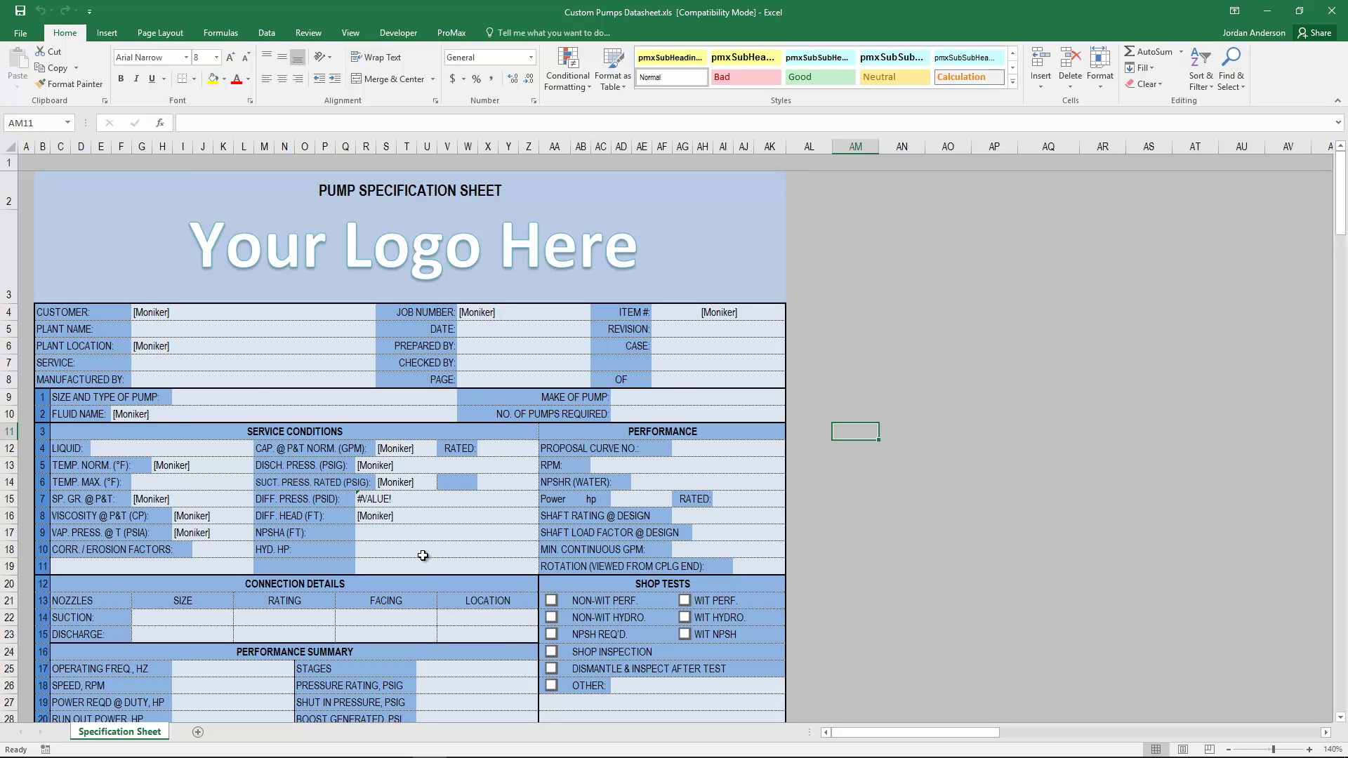
Examine the monikers behind the Customer, Job Number and Item # cells and the formula in the differential pressure cell.
{"action": "left_click", "coordinate": [197, 313]}
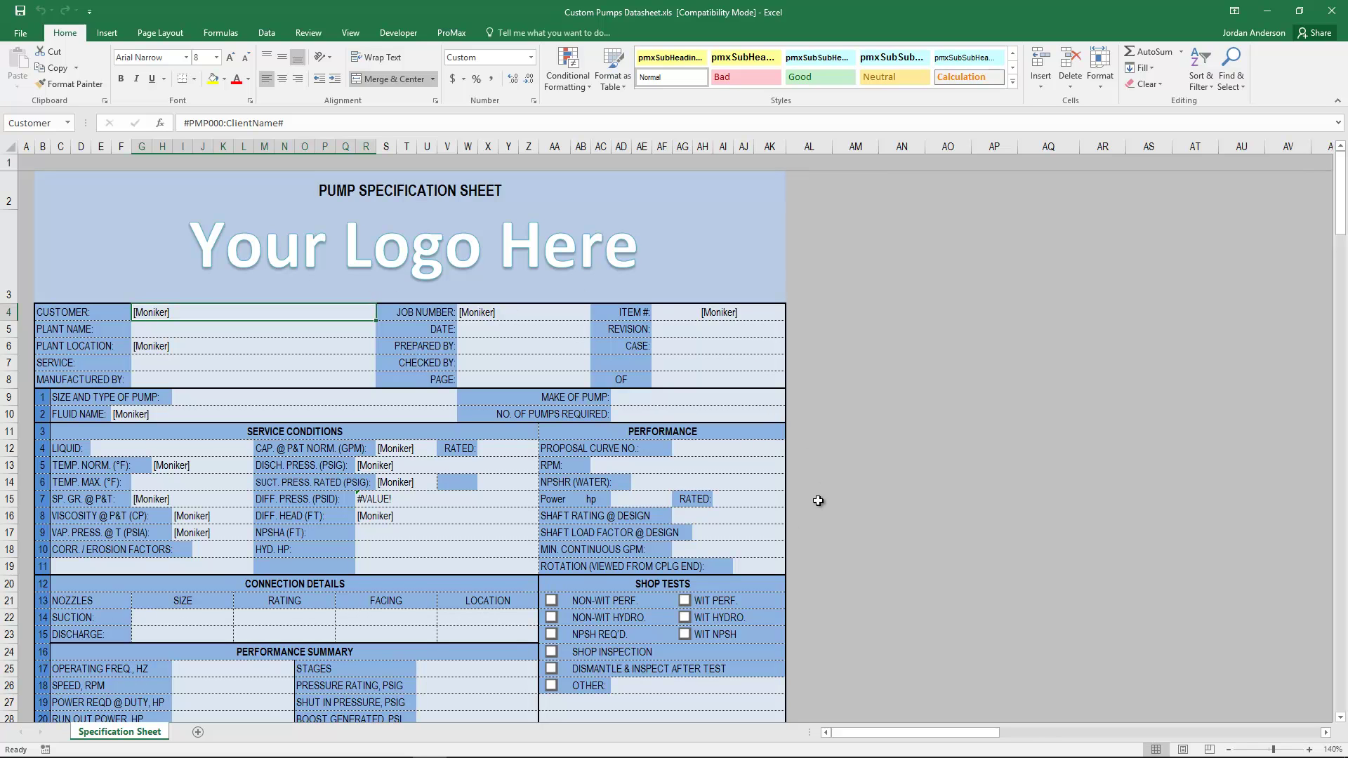
{"action": "left_click", "coordinate": [536, 312]}
{"action": "left_click", "coordinate": [684, 311]}
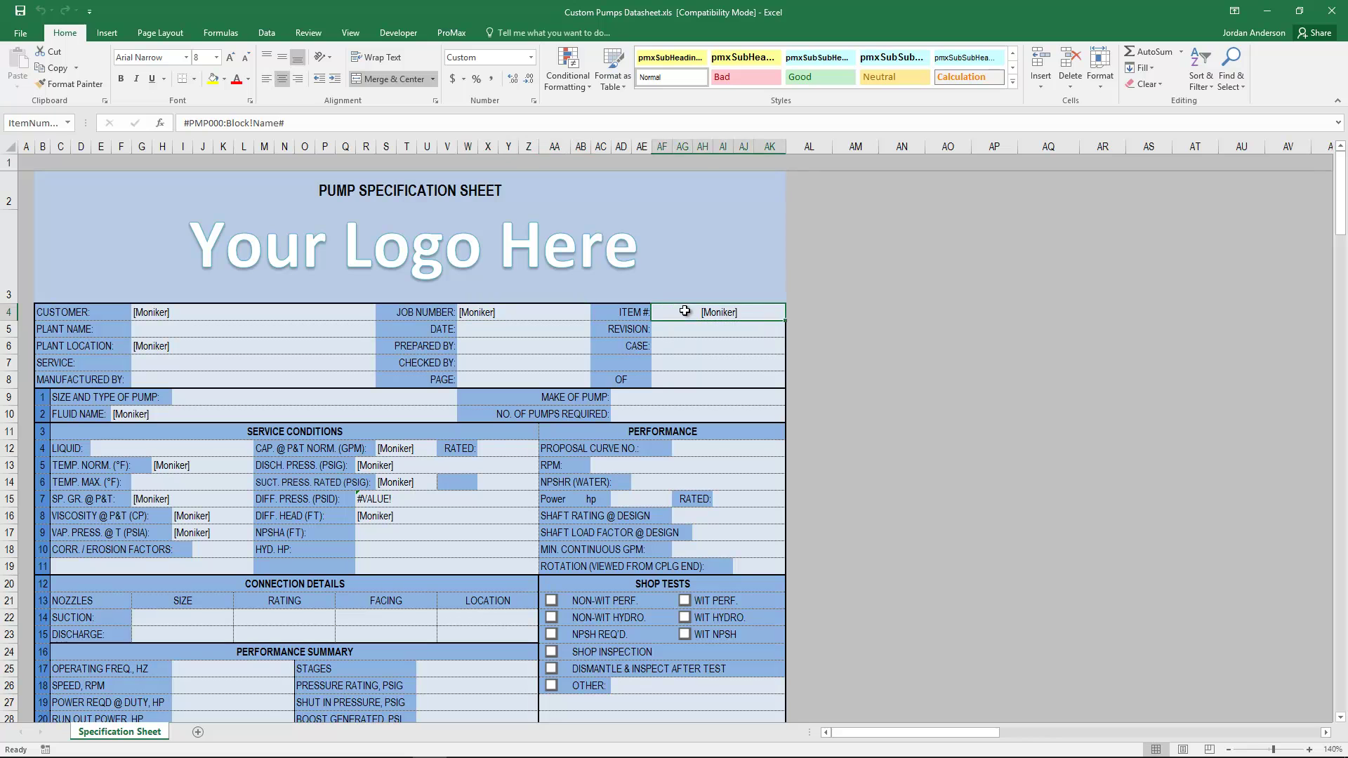
{"action": "left_click", "coordinate": [833, 445]}
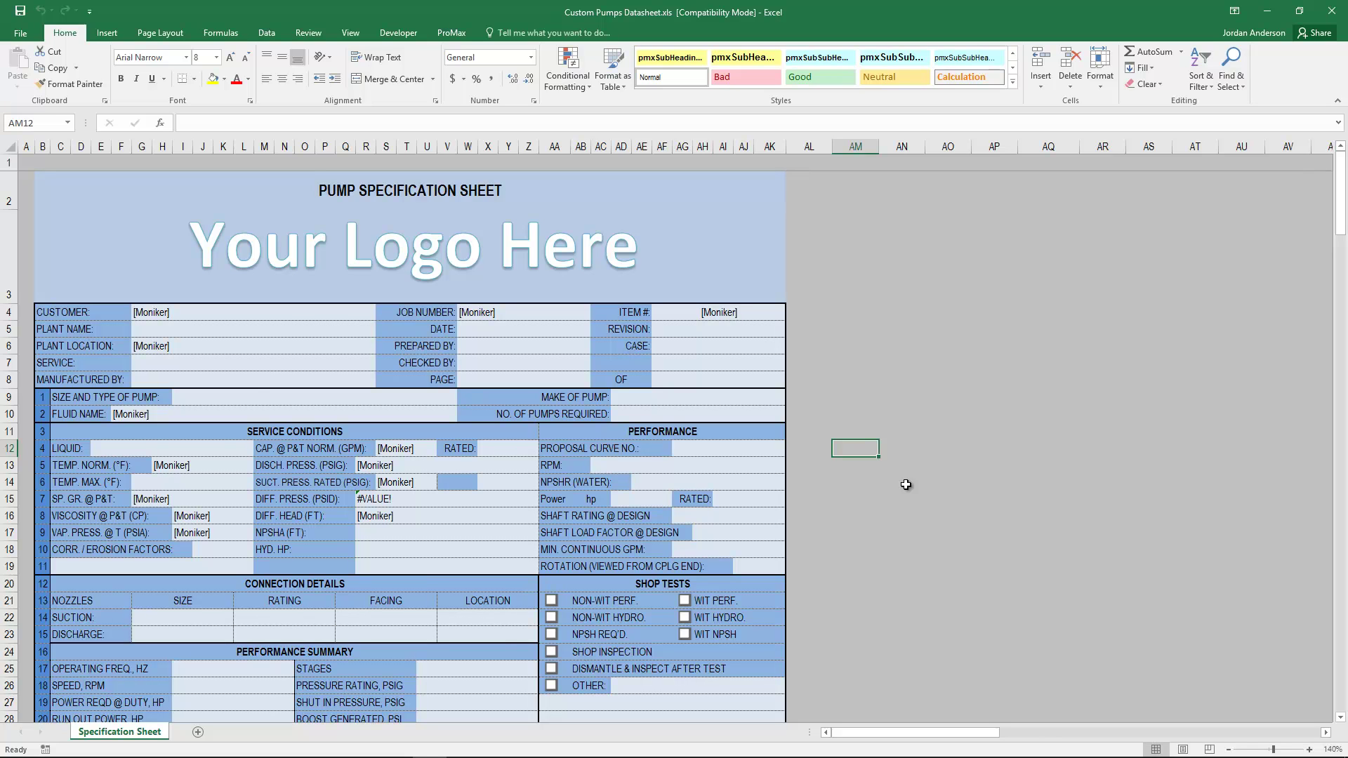
{"action": "left_click", "coordinate": [407, 497]}
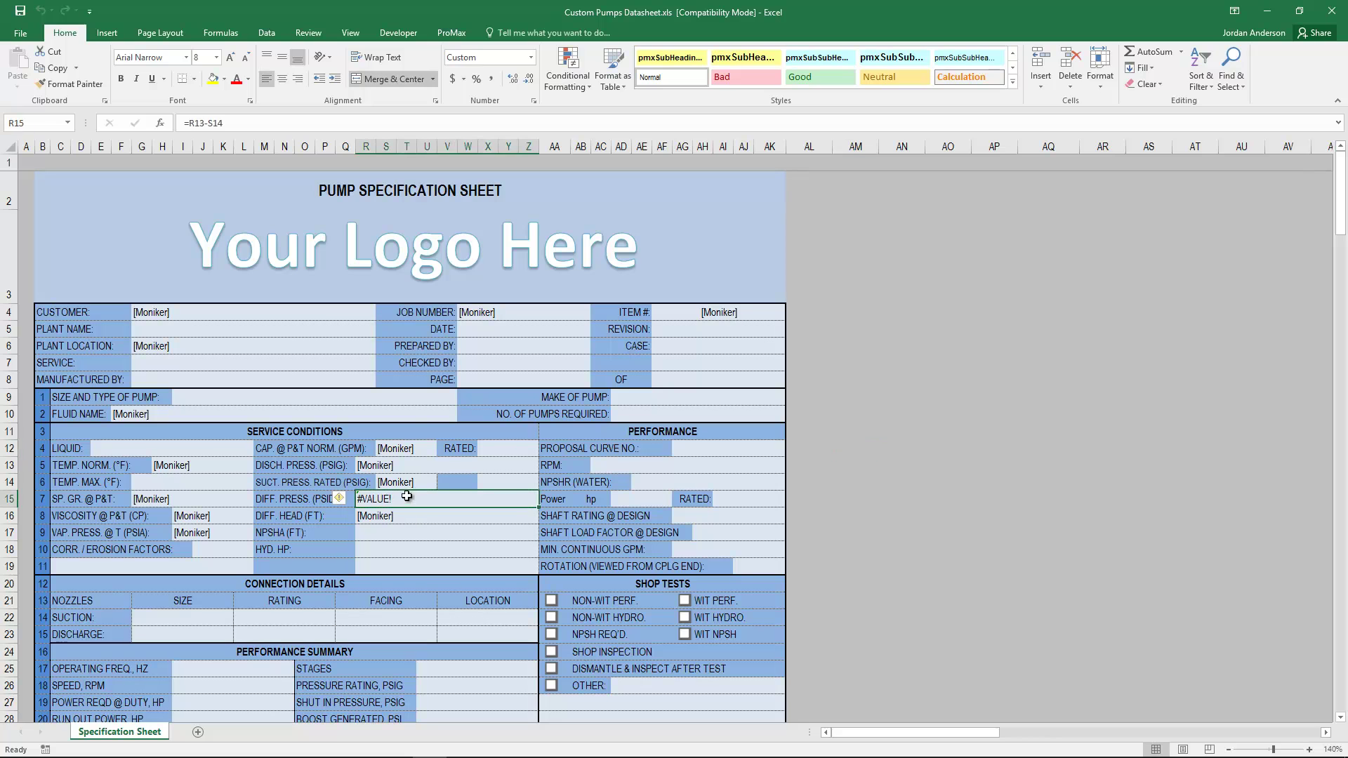
{"action": "left_click", "coordinate": [280, 124]}
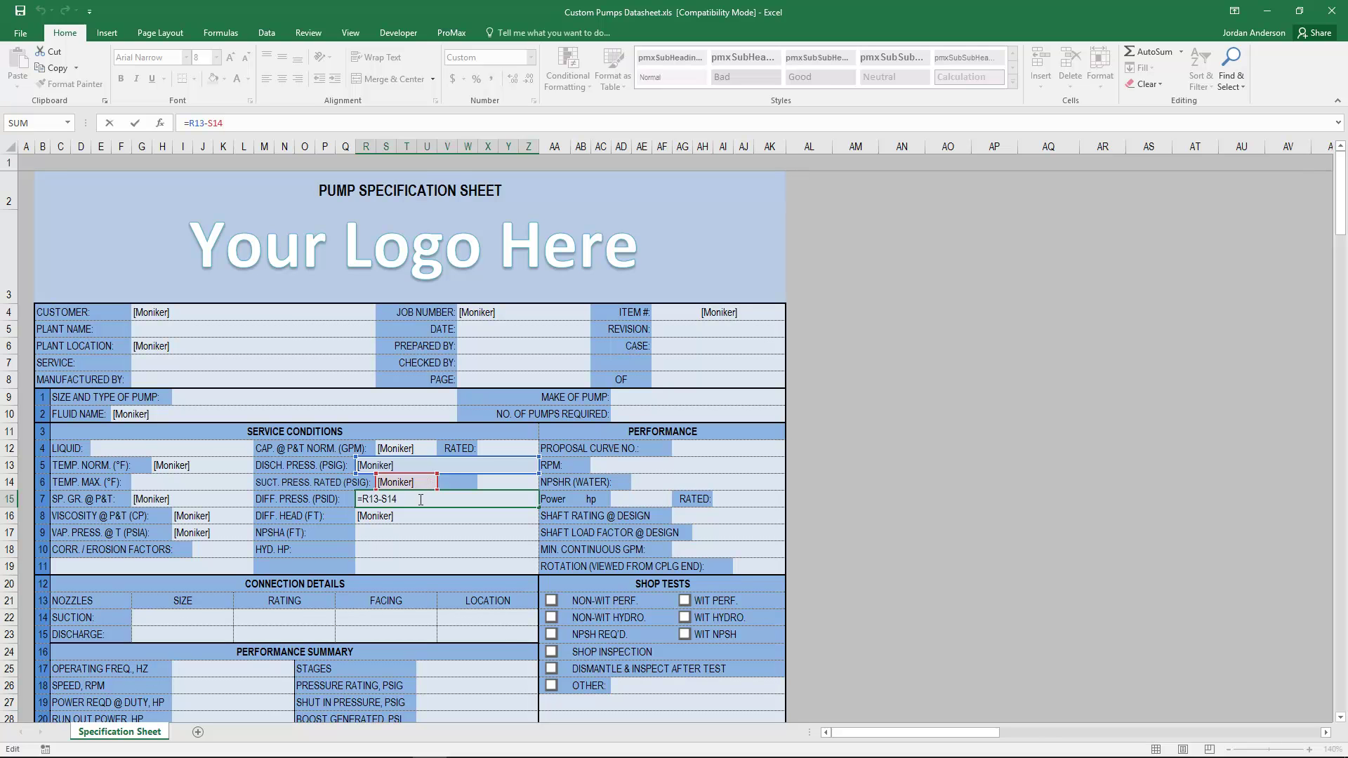
{"action": "left_click", "coordinate": [815, 514]}
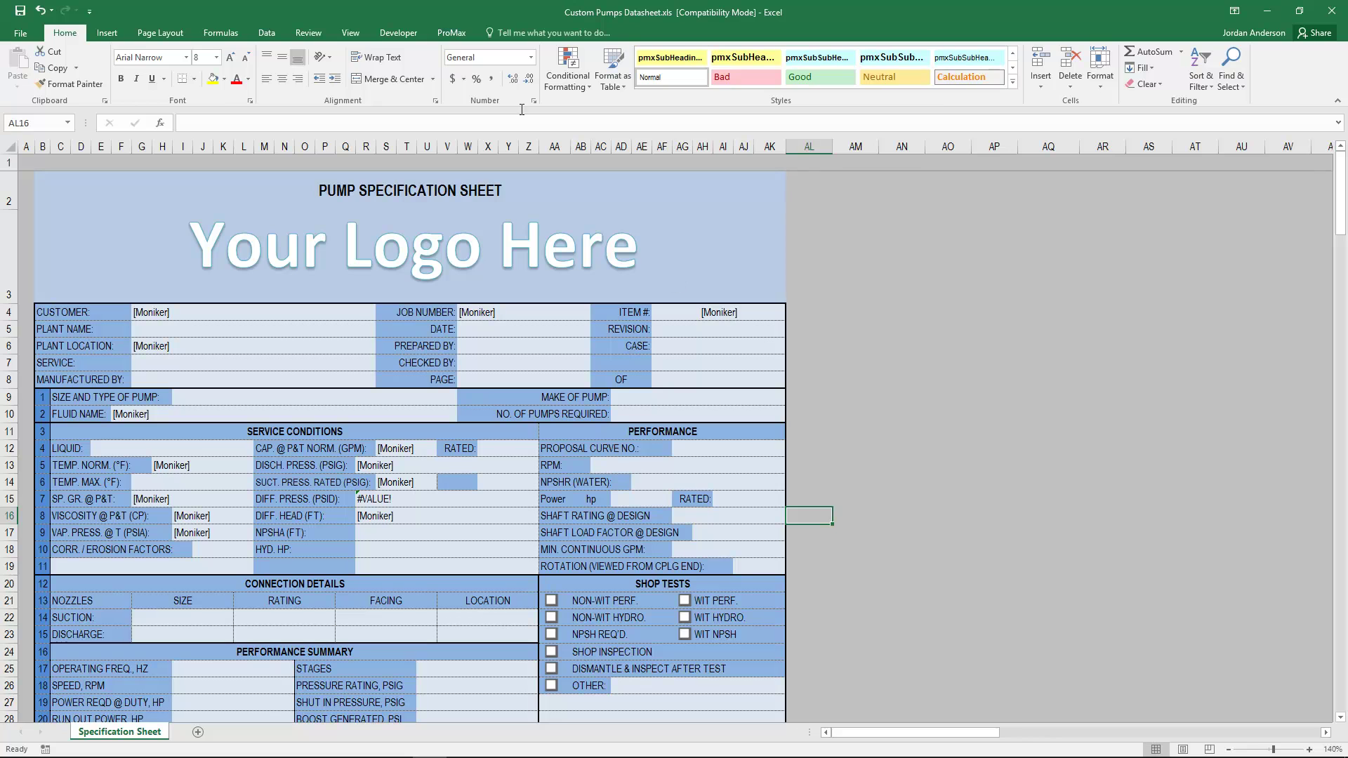
Start the ProMax Report Designer, connect it to Report Example.pmx and keep Pump as the report type.
{"action": "left_click", "coordinate": [462, 34]}
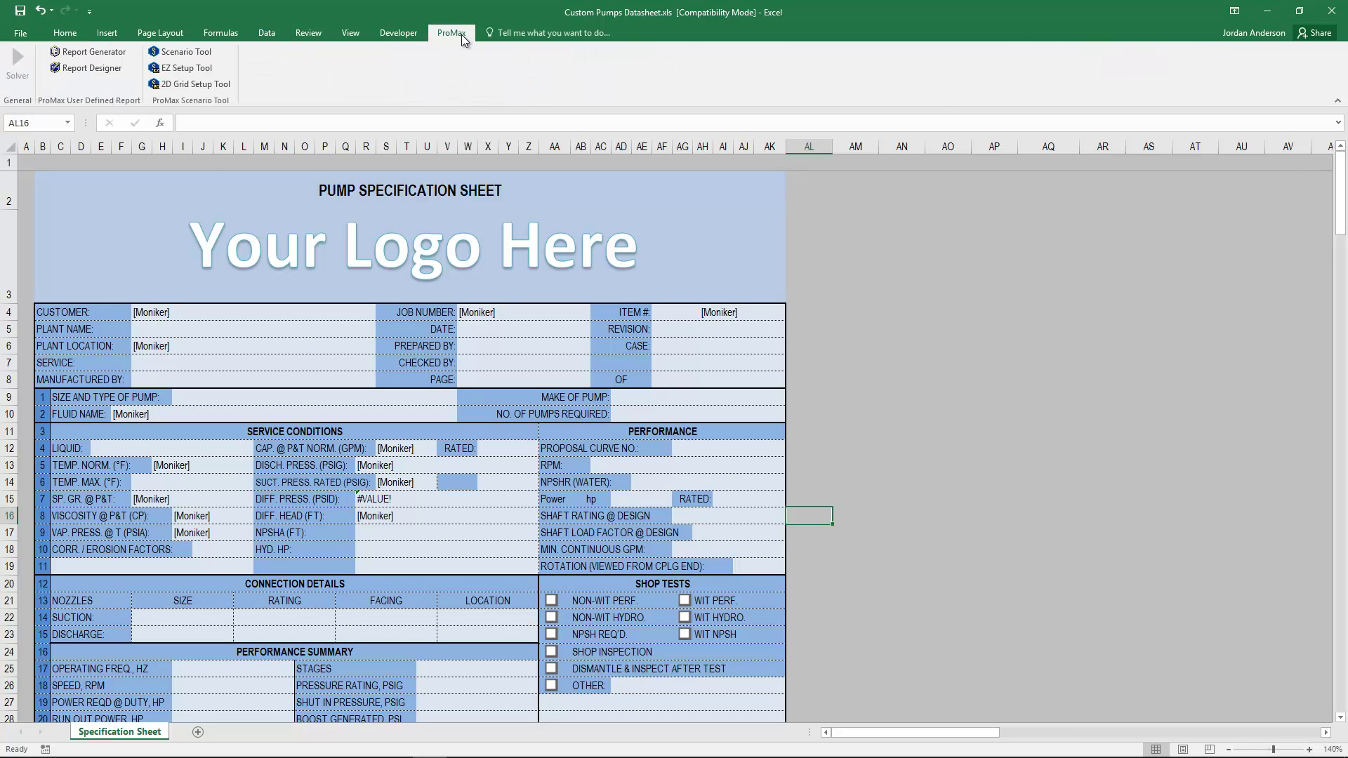
{"action": "left_click", "coordinate": [82, 70]}
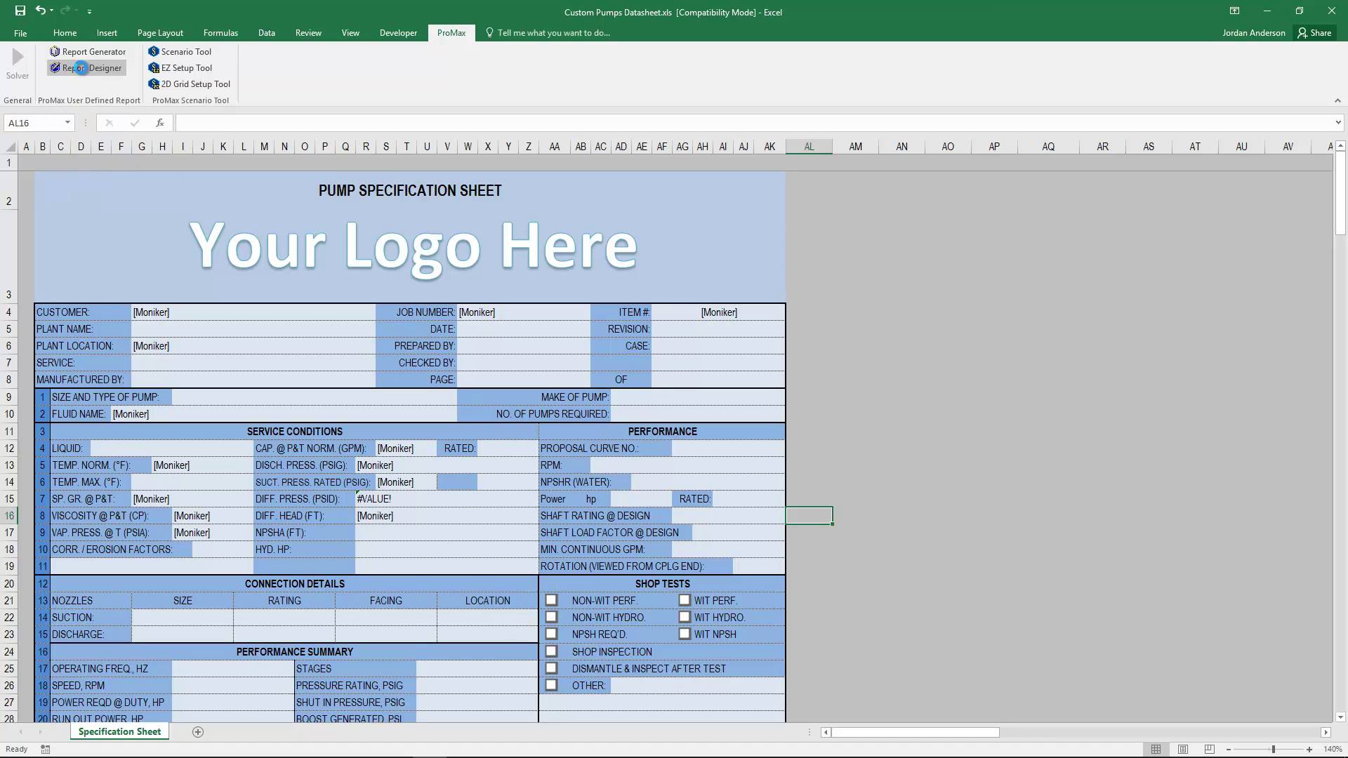
{"action": "left_click_drag", "start_coordinate": [618, 215], "coordinate": [658, 208]}
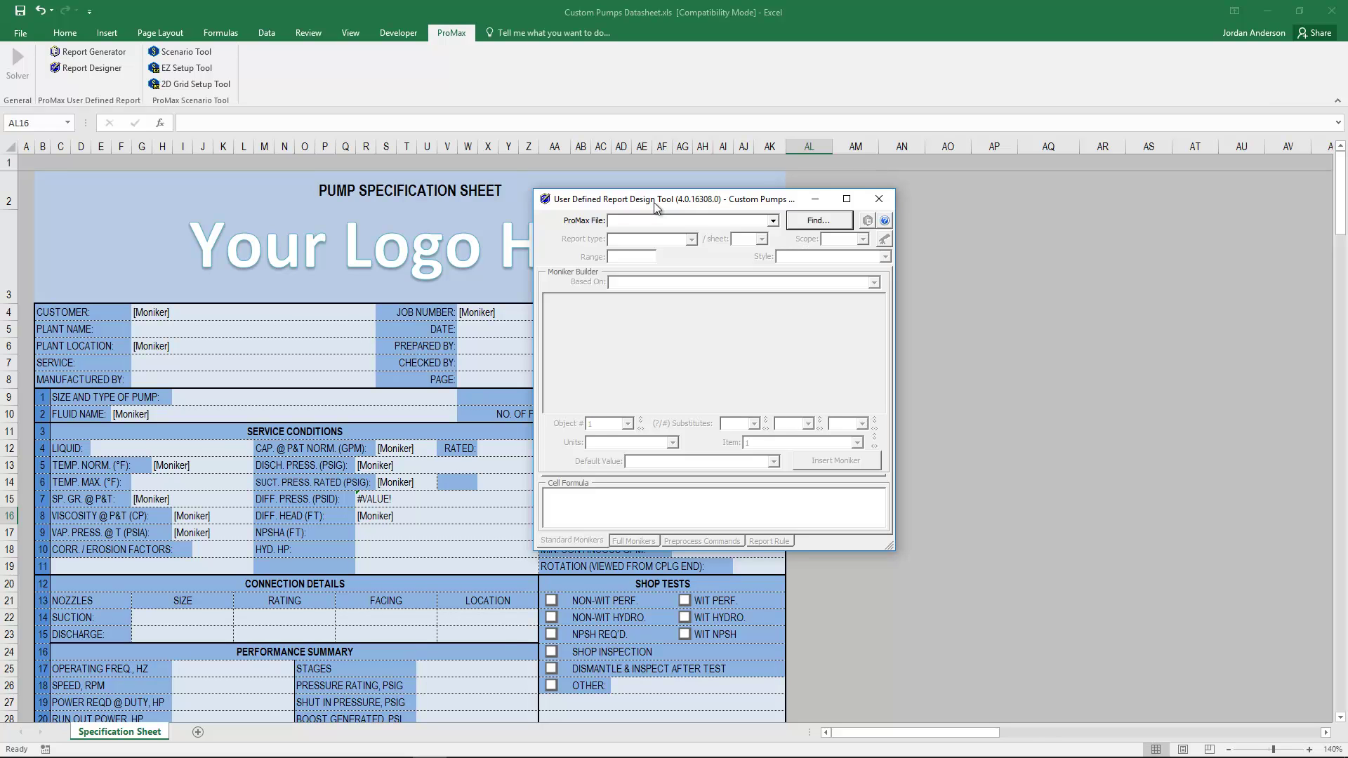
{"action": "left_click", "coordinate": [773, 222]}
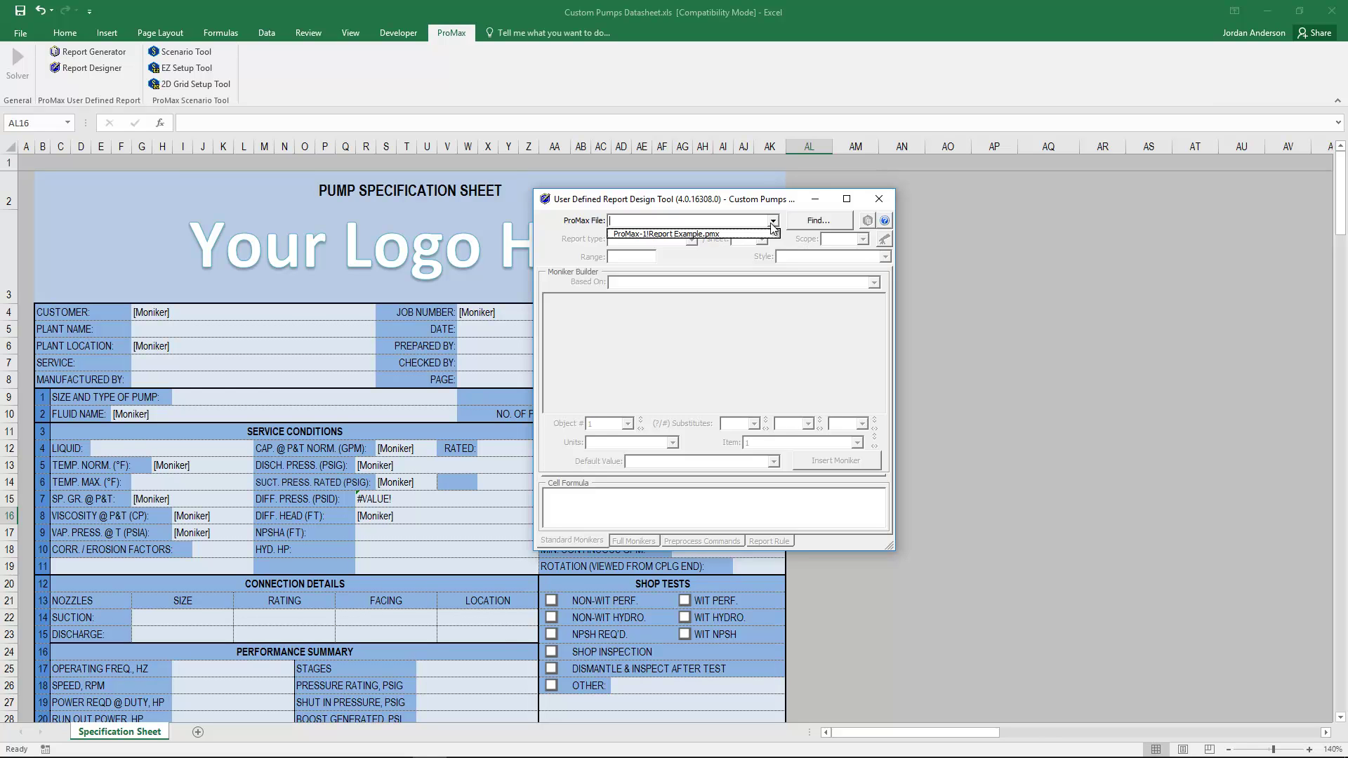
{"action": "left_click", "coordinate": [727, 234]}
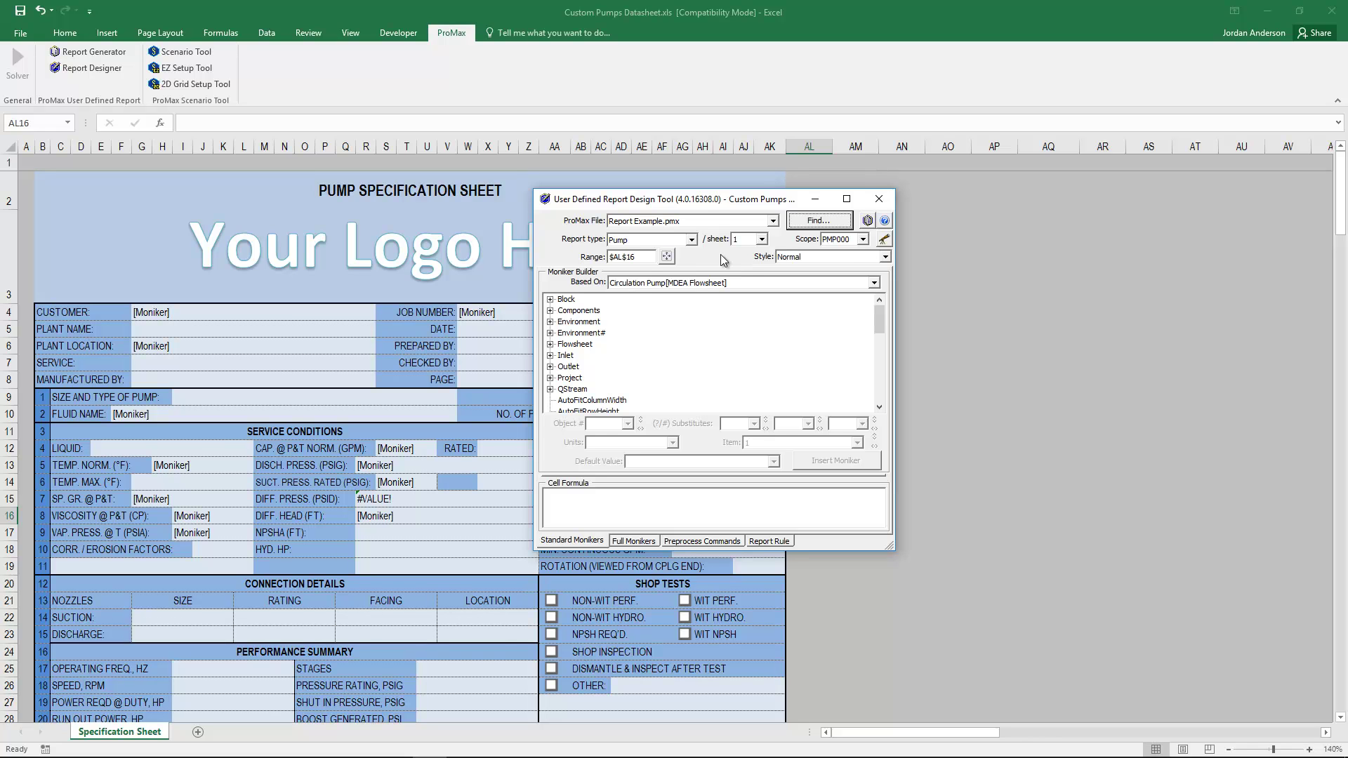
{"action": "left_click", "coordinate": [692, 240]}
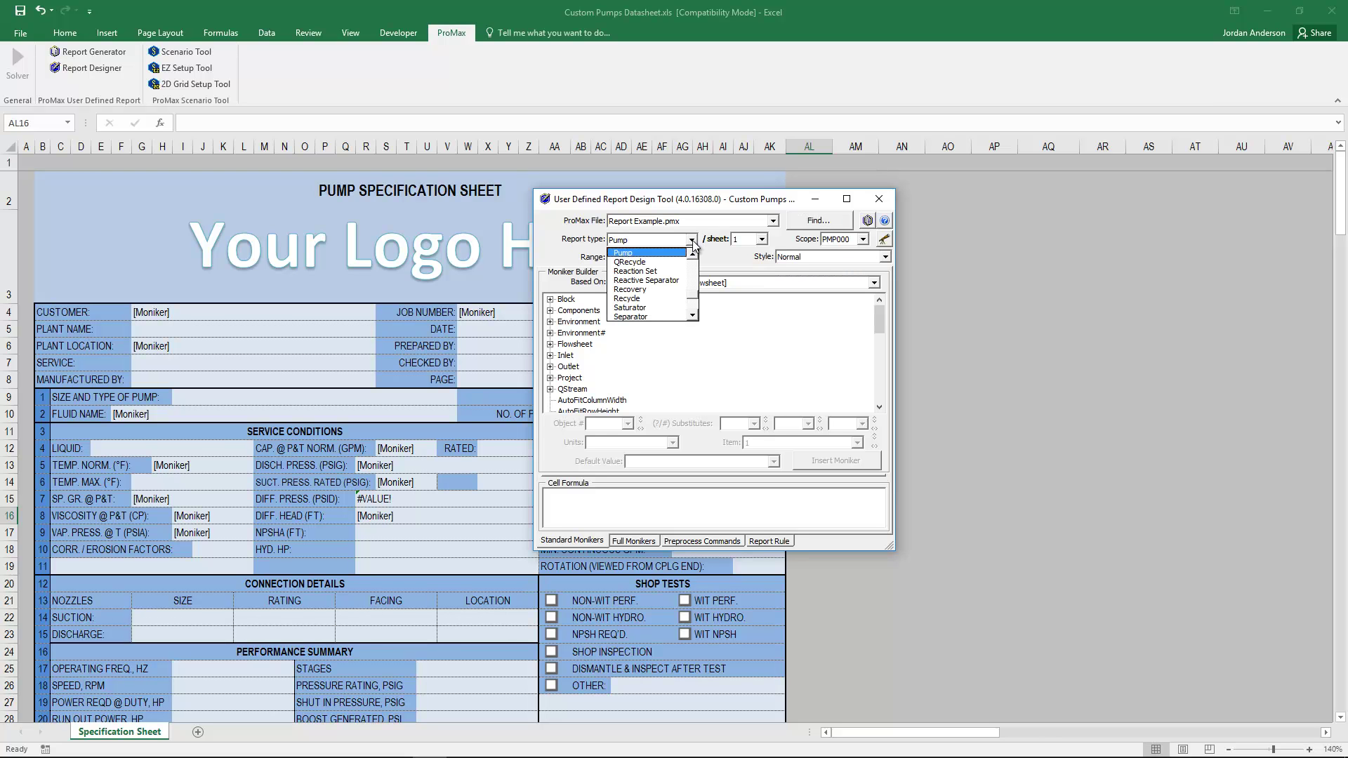
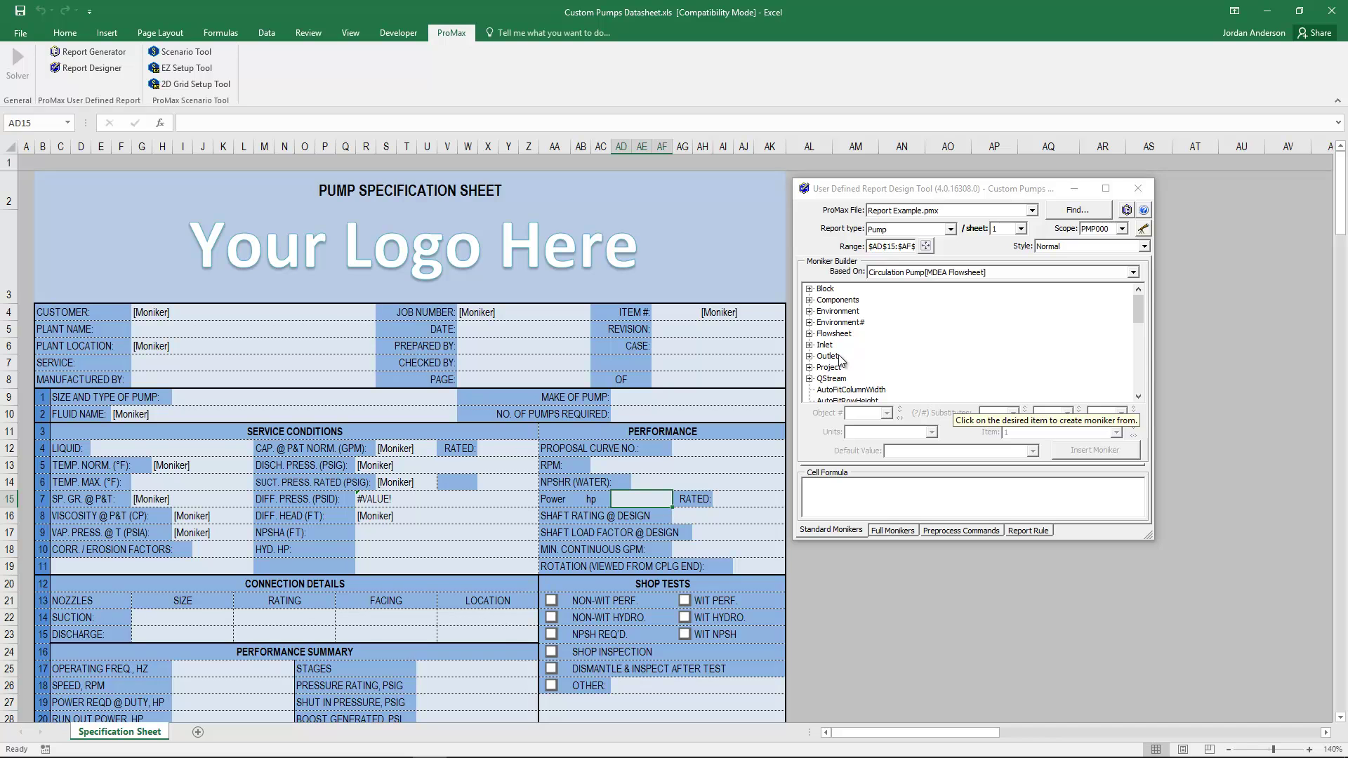
For the performance Power cell AD15, choose the Value item of the block's Power property in the moniker builder, enlarging the tool for room.
{"action": "left_click", "coordinate": [810, 290]}
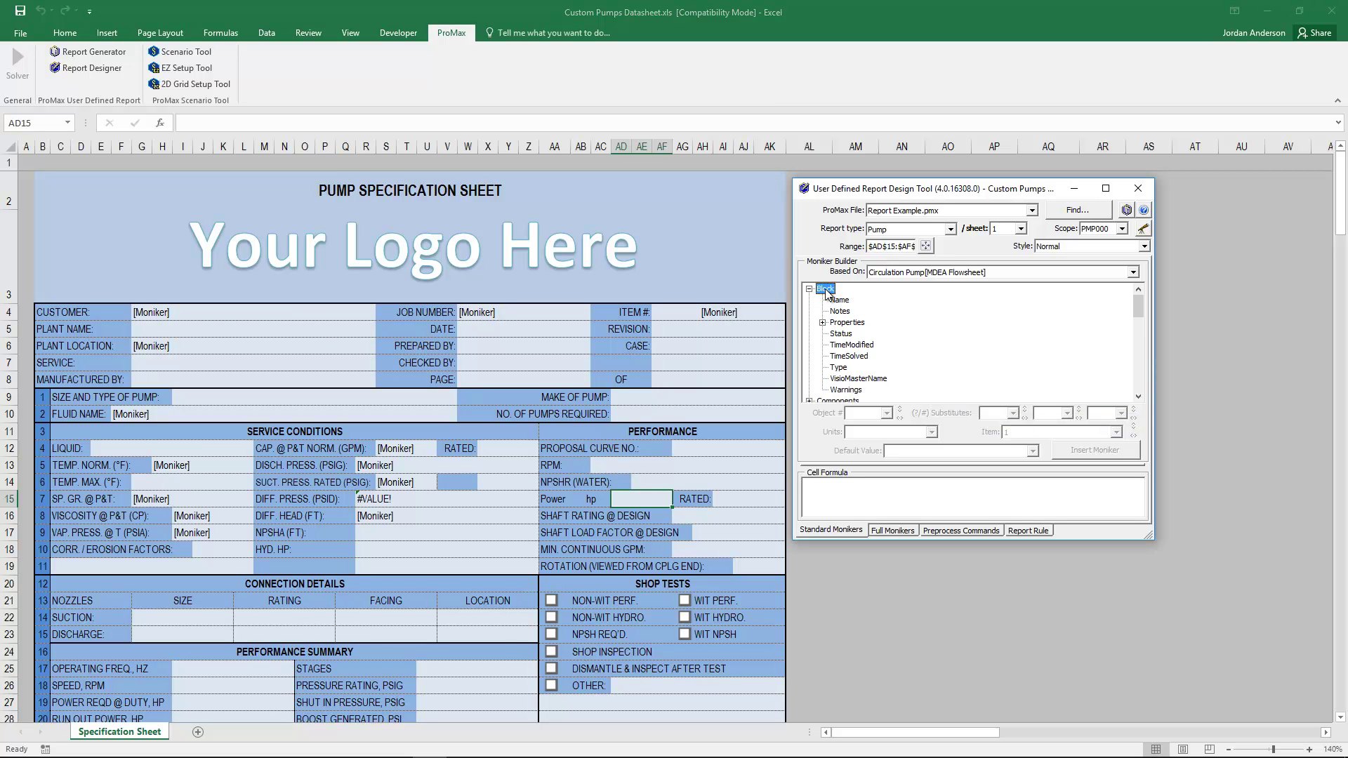
{"action": "left_click", "coordinate": [823, 323]}
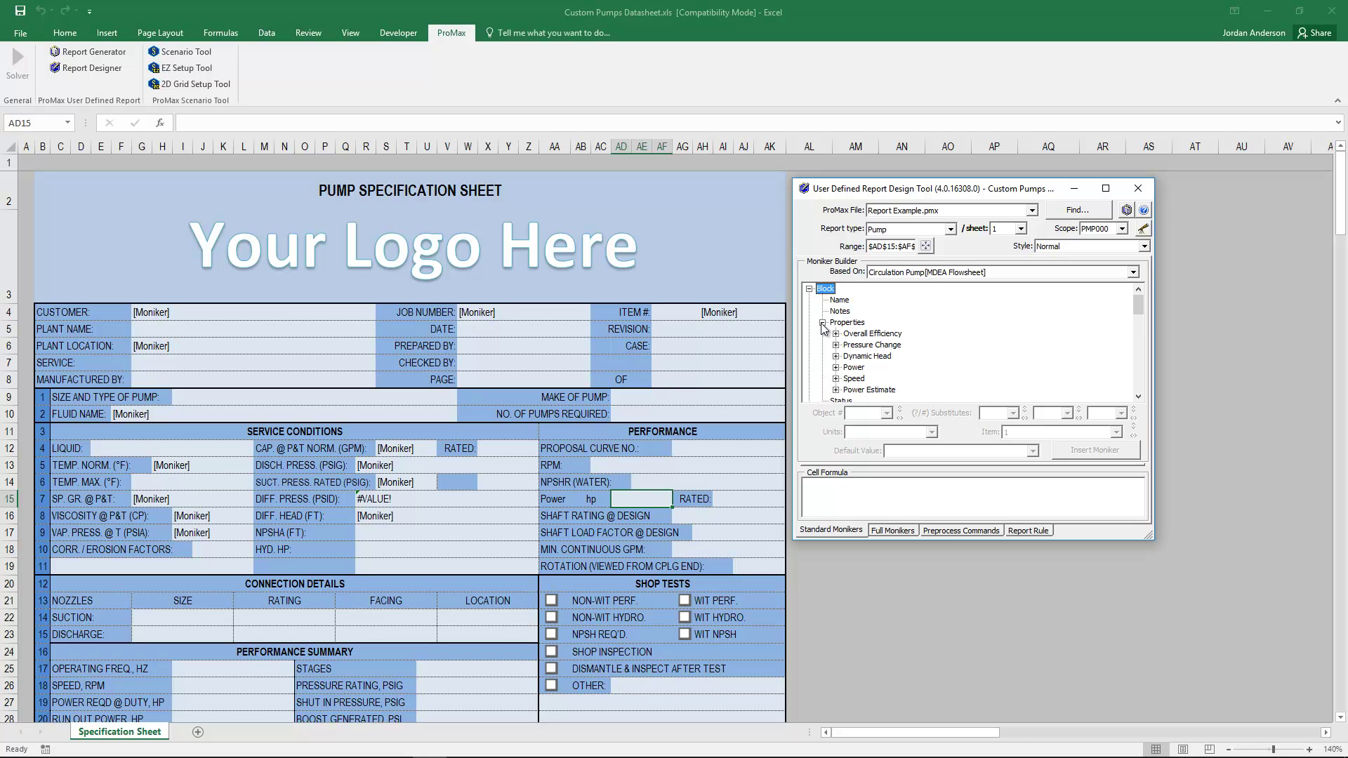
{"action": "left_click", "coordinate": [836, 368]}
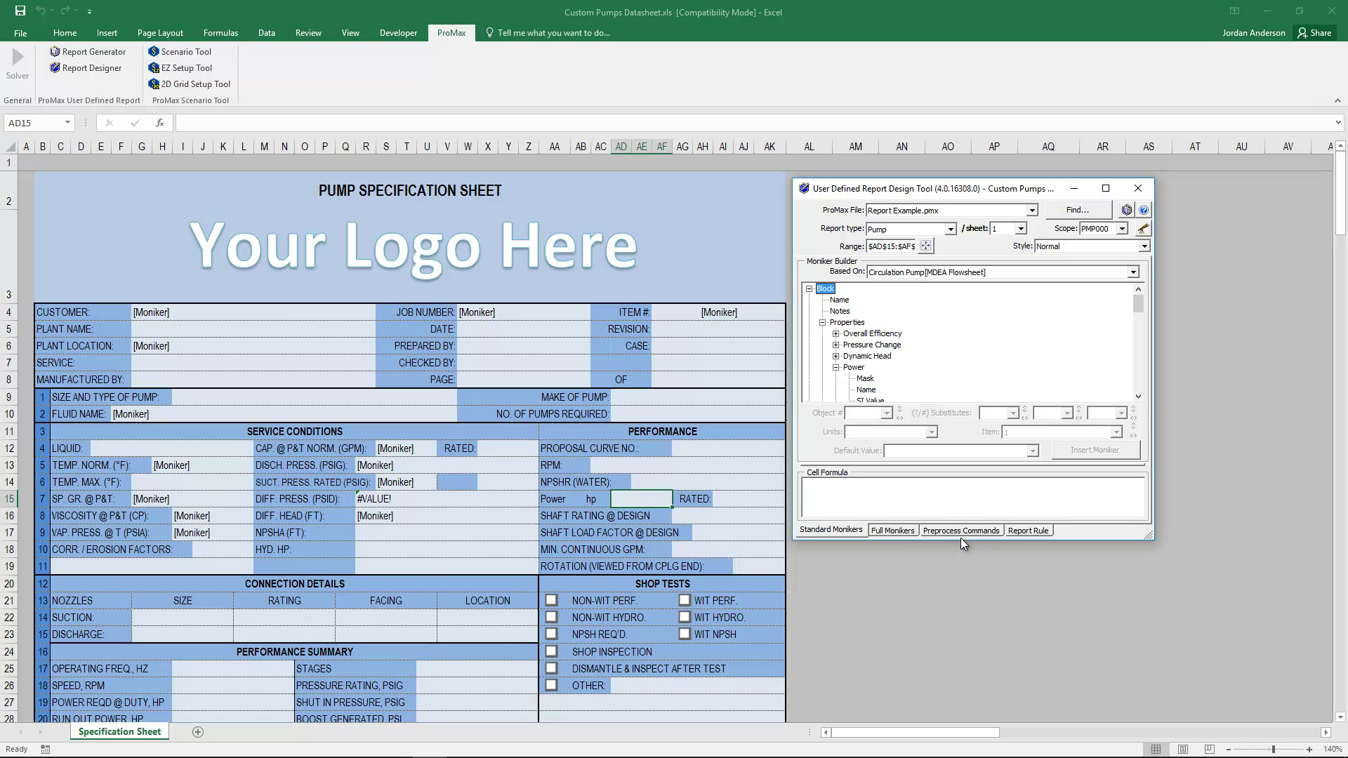
{"action": "left_click_drag", "start_coordinate": [965, 540], "coordinate": [966, 584]}
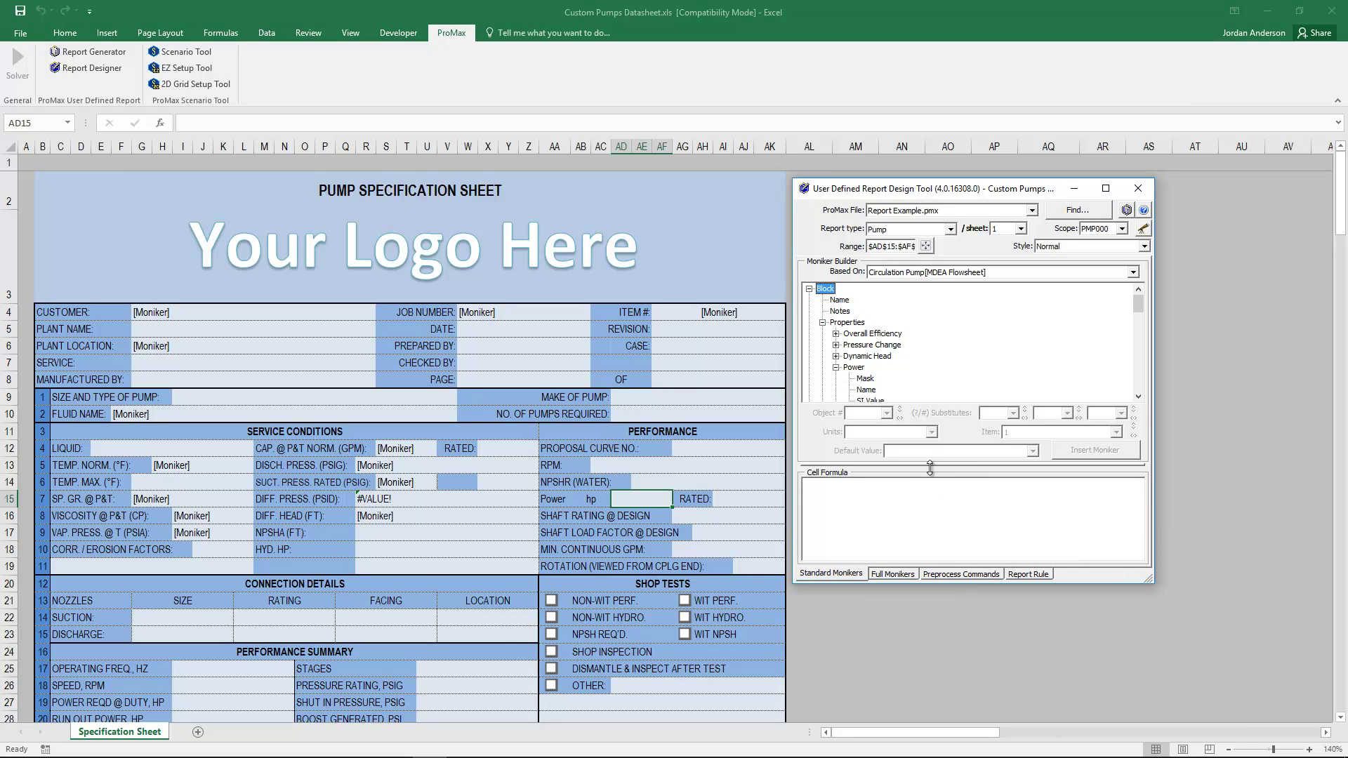
{"action": "left_click_drag", "start_coordinate": [930, 465], "coordinate": [930, 501]}
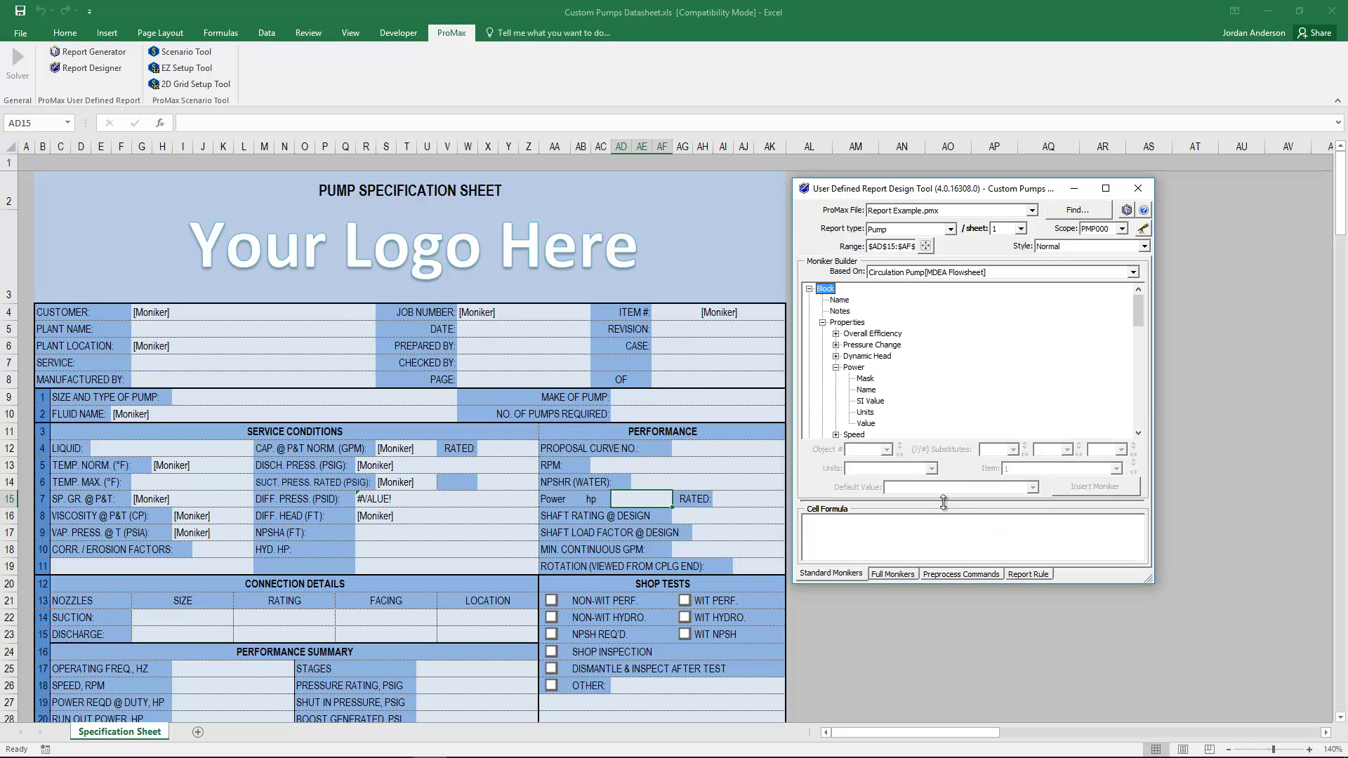
{"action": "left_click", "coordinate": [865, 424]}
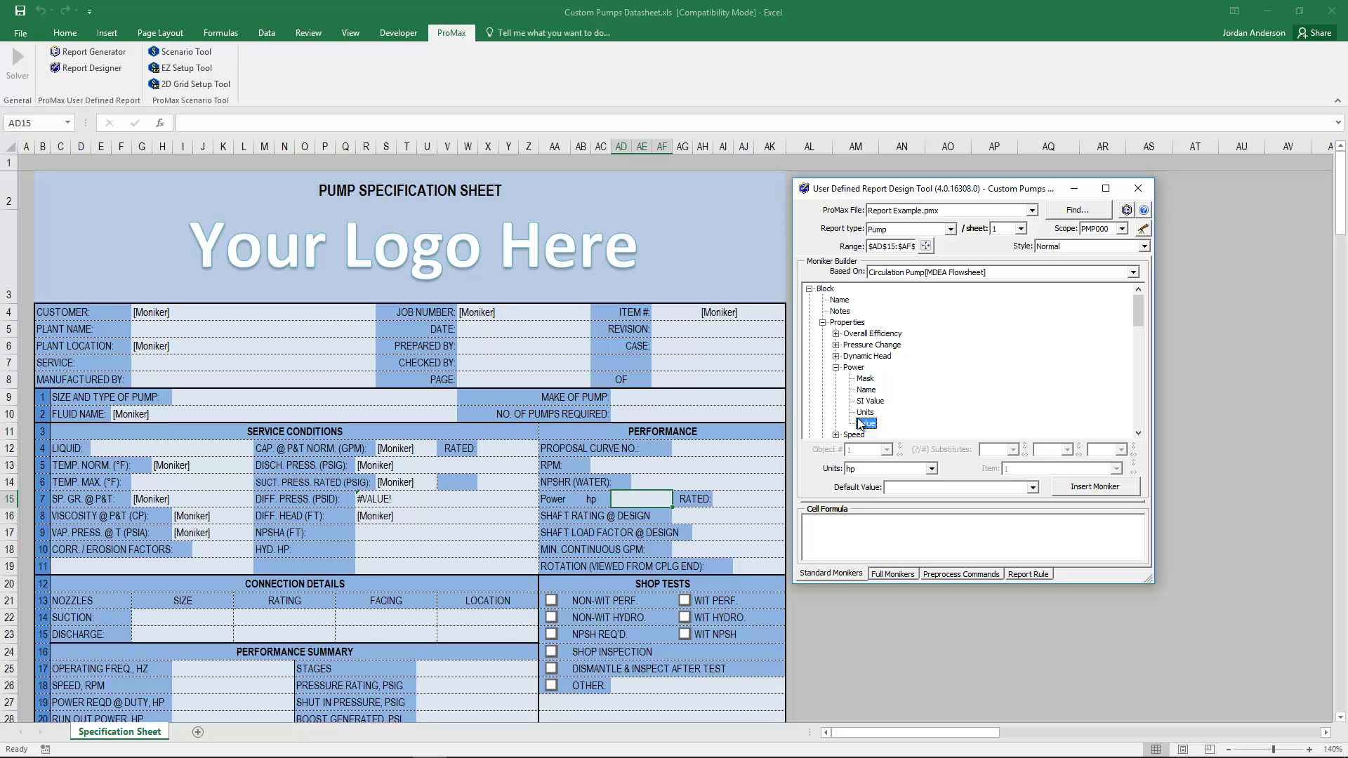
Set the Power moniker's units to From Cell and leave its default value blank.
{"action": "left_click", "coordinate": [932, 469]}
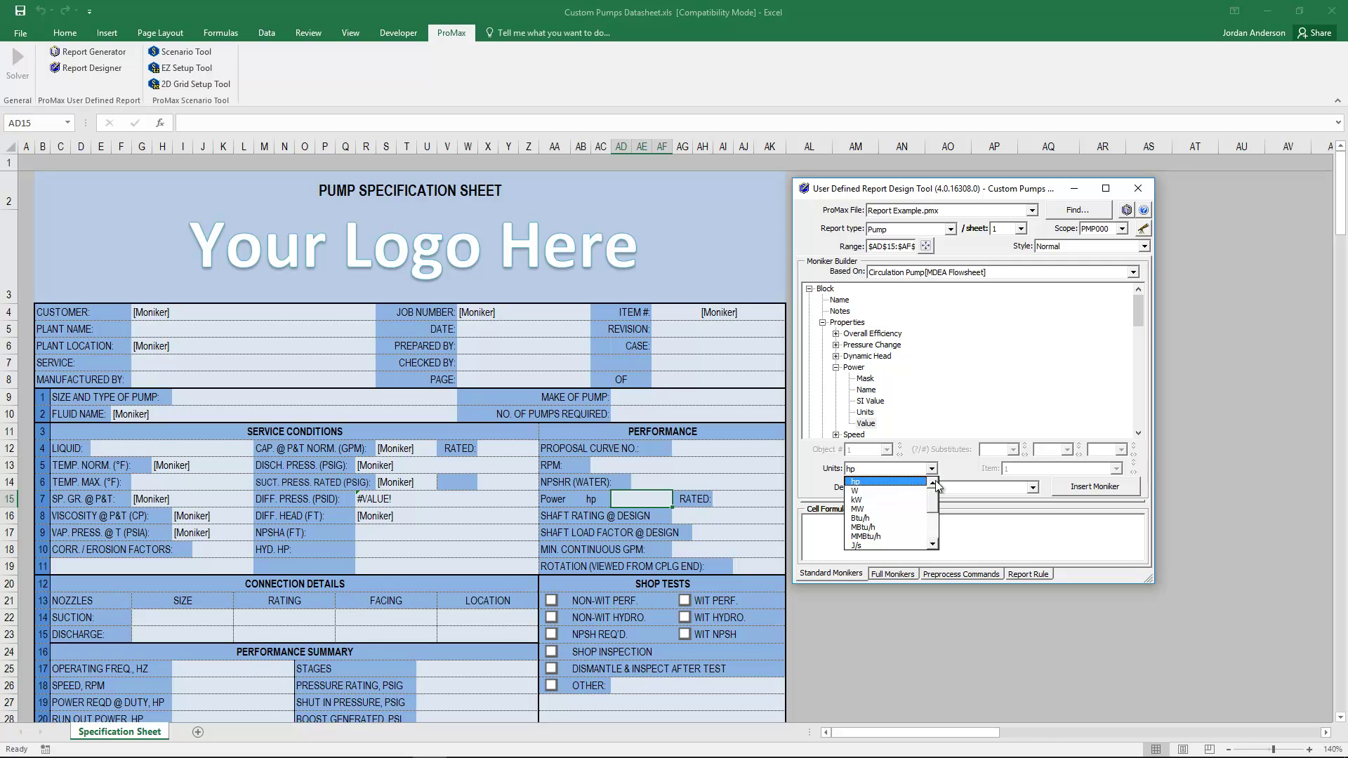
{"action": "scroll", "coordinate": [943, 542], "scroll_direction": "down", "scroll_amount": 5}
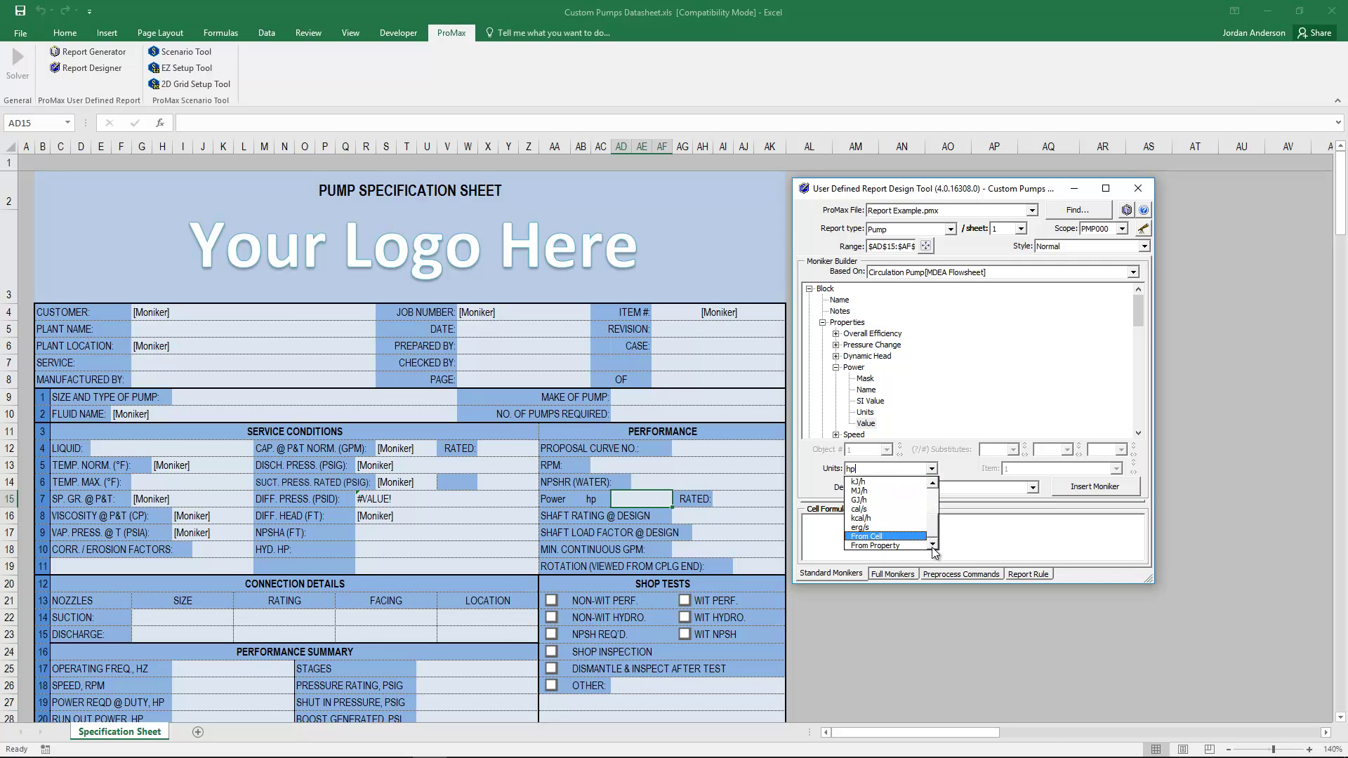
{"action": "left_click", "coordinate": [888, 537]}
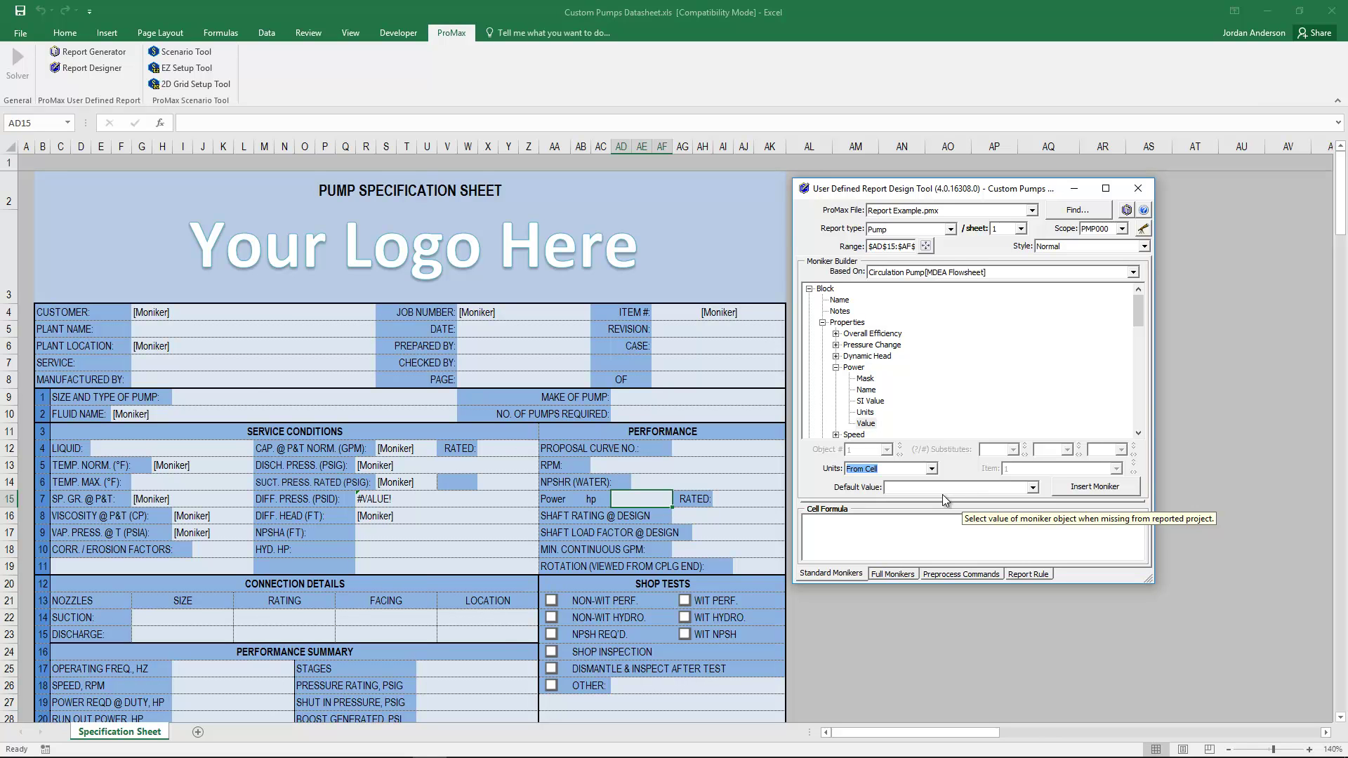
{"action": "left_click", "coordinate": [1032, 488]}
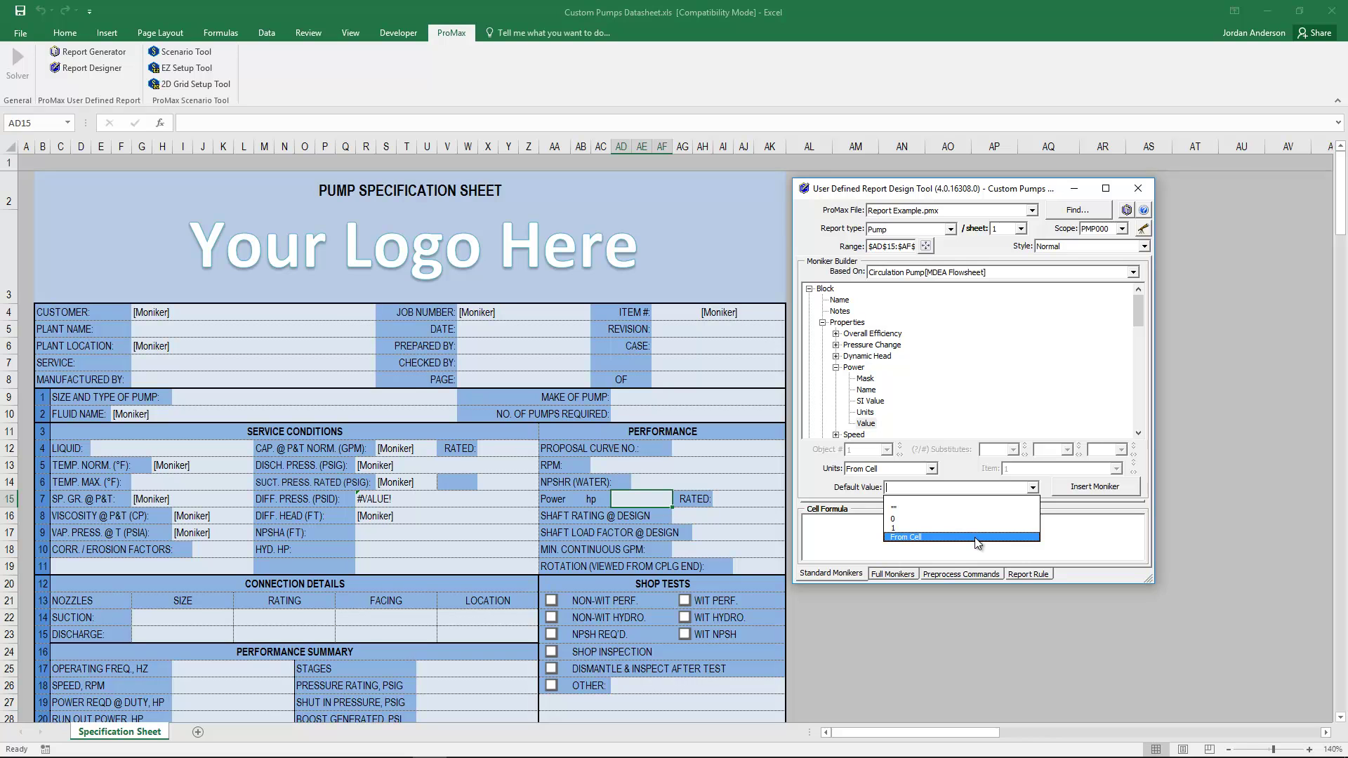
{"action": "left_click", "coordinate": [962, 500]}
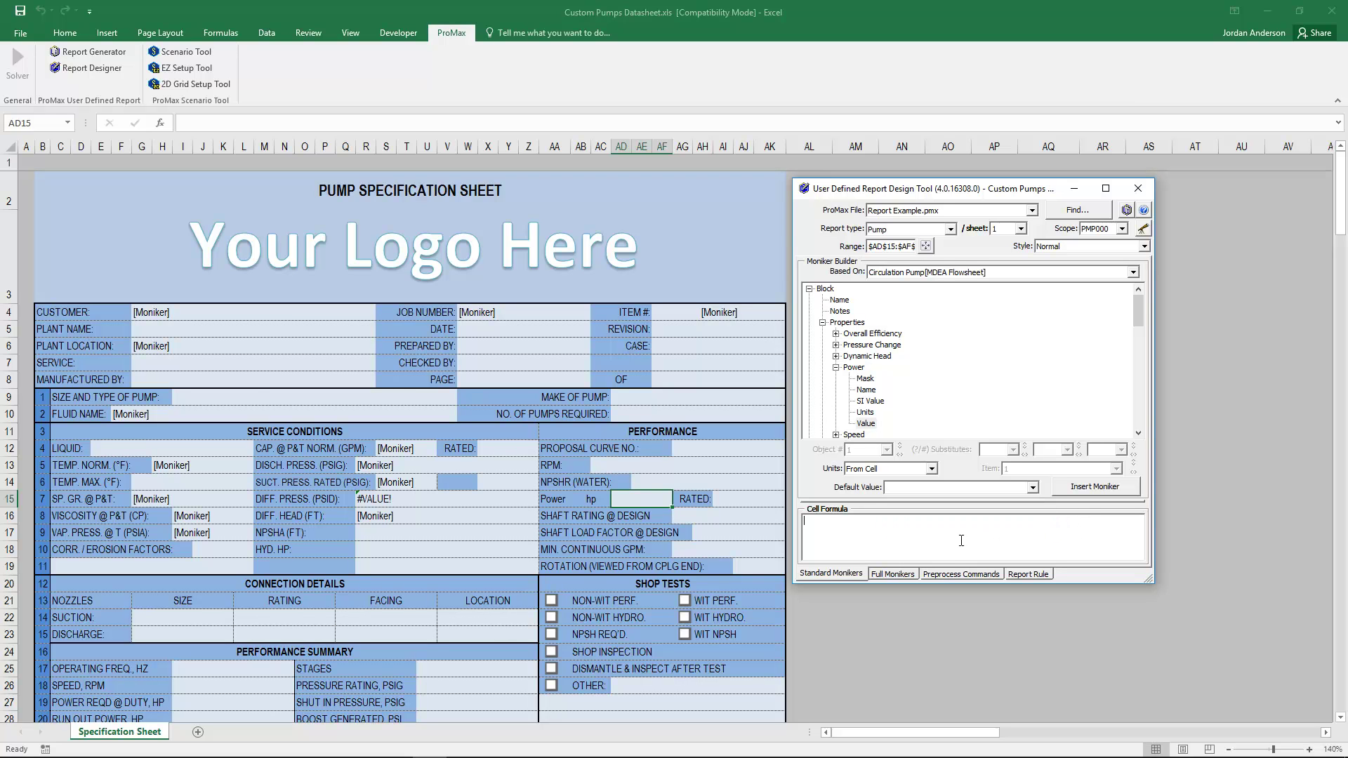
Insert the Power value moniker into cell AD15, using cell AB15 as the source of its units.
{"action": "left_click", "coordinate": [867, 424]}
{"action": "left_click", "coordinate": [1094, 487]}
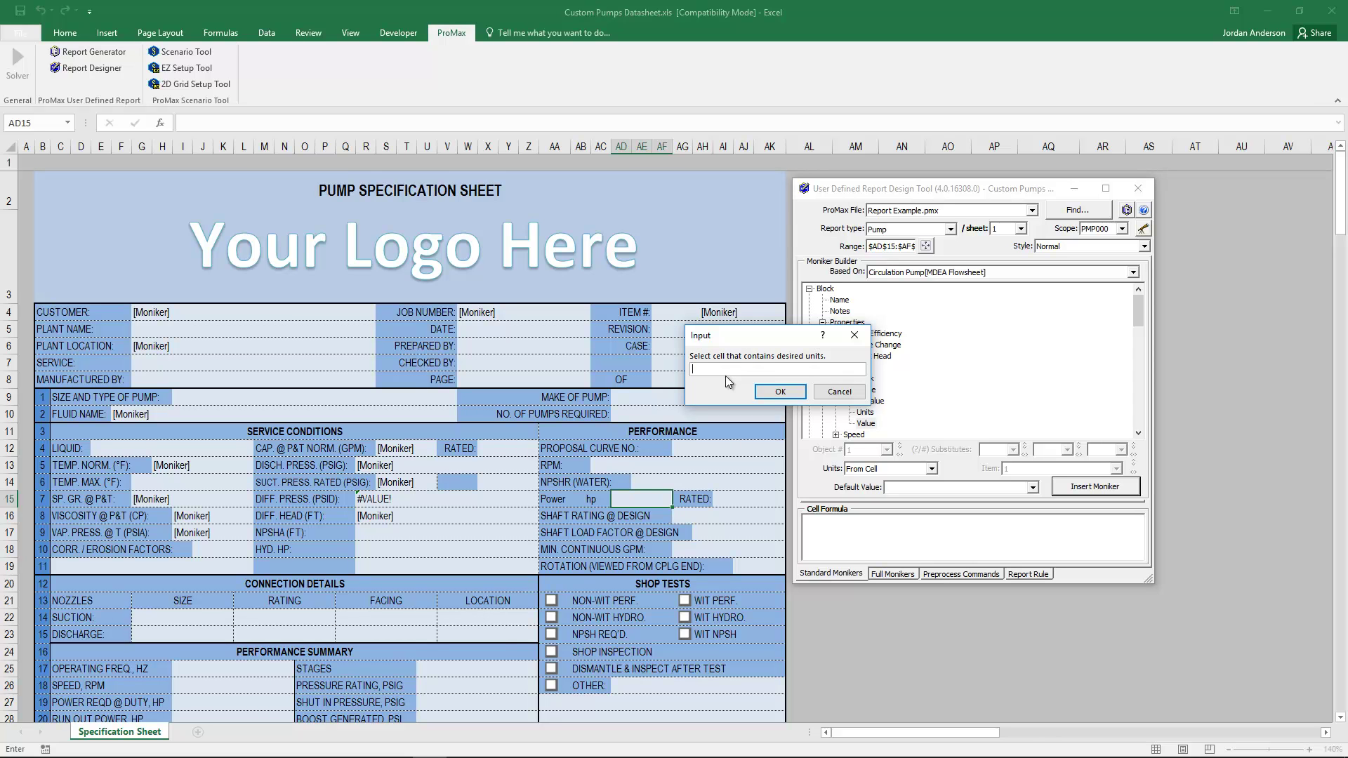
{"action": "left_click", "coordinate": [597, 502]}
{"action": "left_click", "coordinate": [778, 392]}
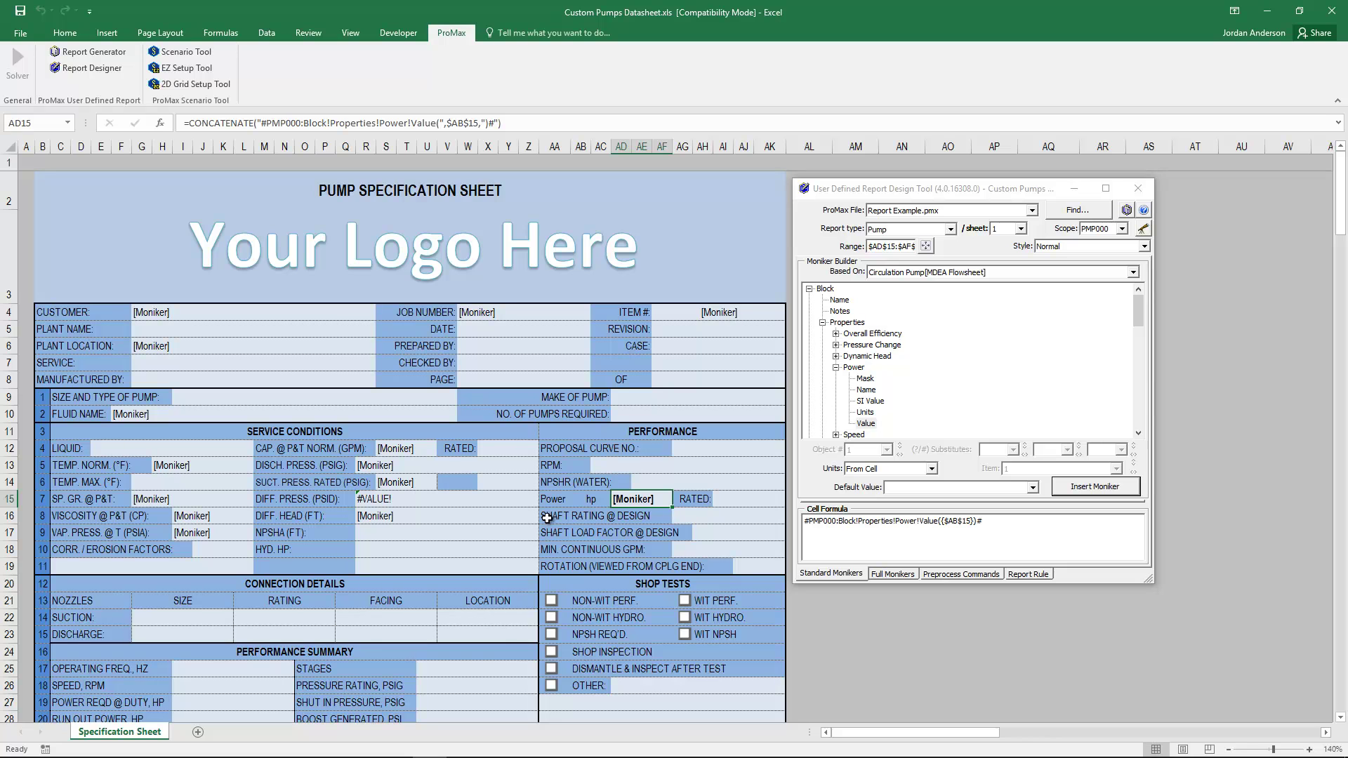
Check the item number moniker, close the Report Designer, save the pump datasheet template and switch to the MDEA flowsheet in Visio.
{"action": "left_click", "coordinate": [700, 314]}
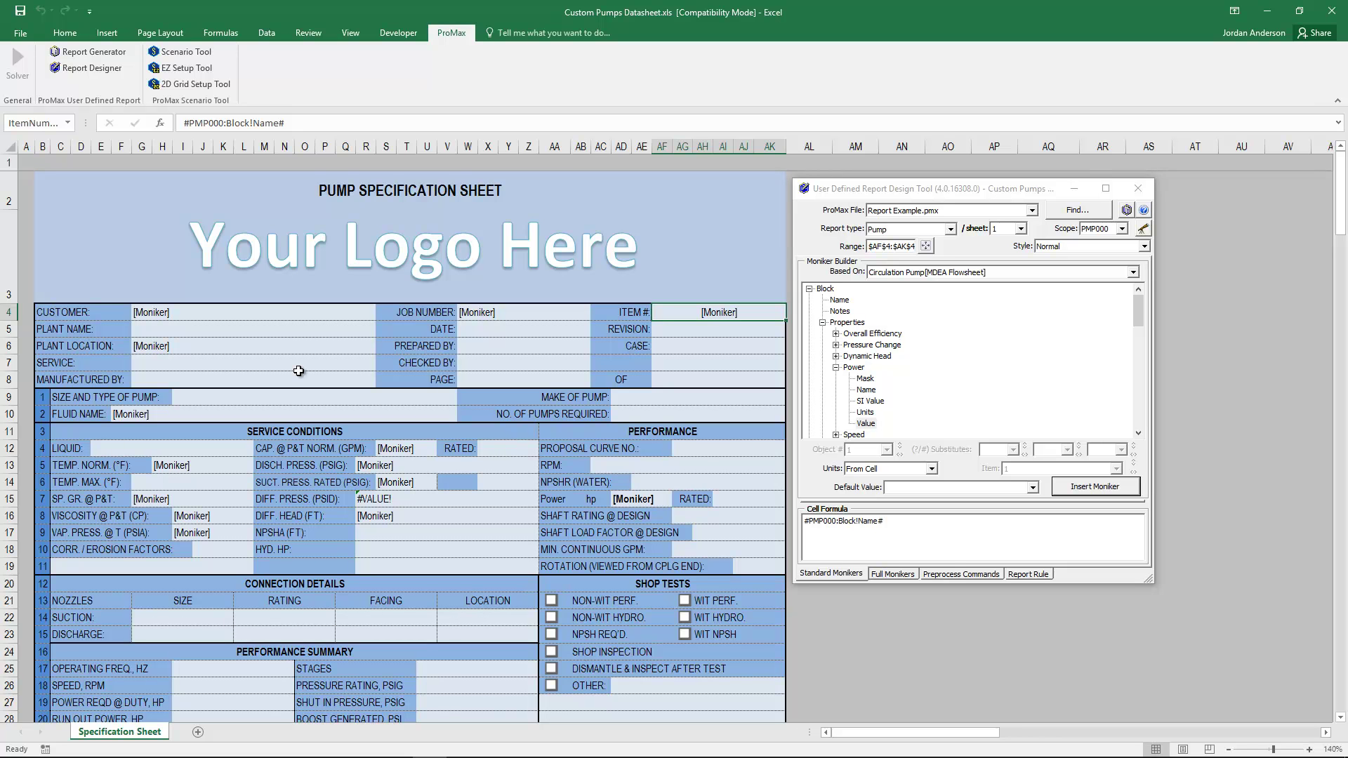
{"action": "left_click", "coordinate": [1138, 189]}
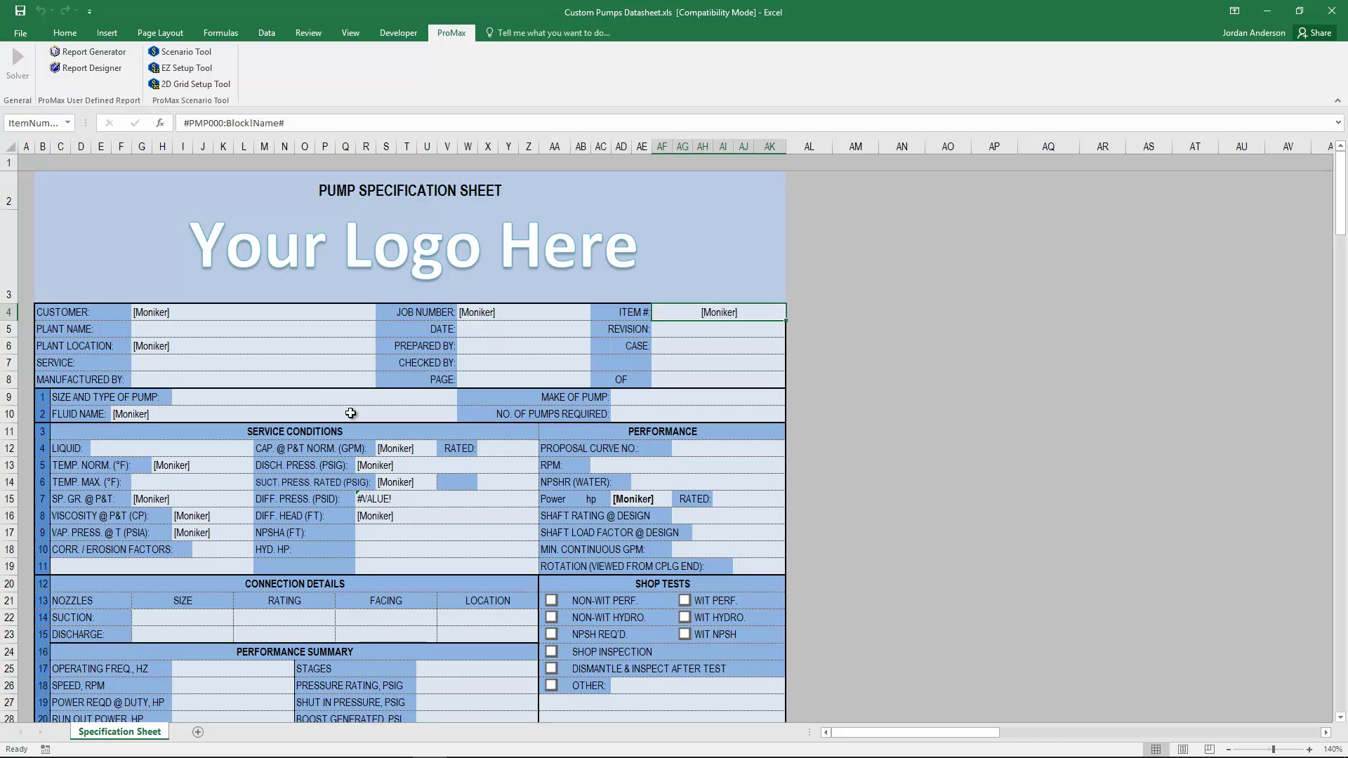
{"action": "left_click", "coordinate": [20, 10]}
{"action": "left_click", "coordinate": [1269, 12]}
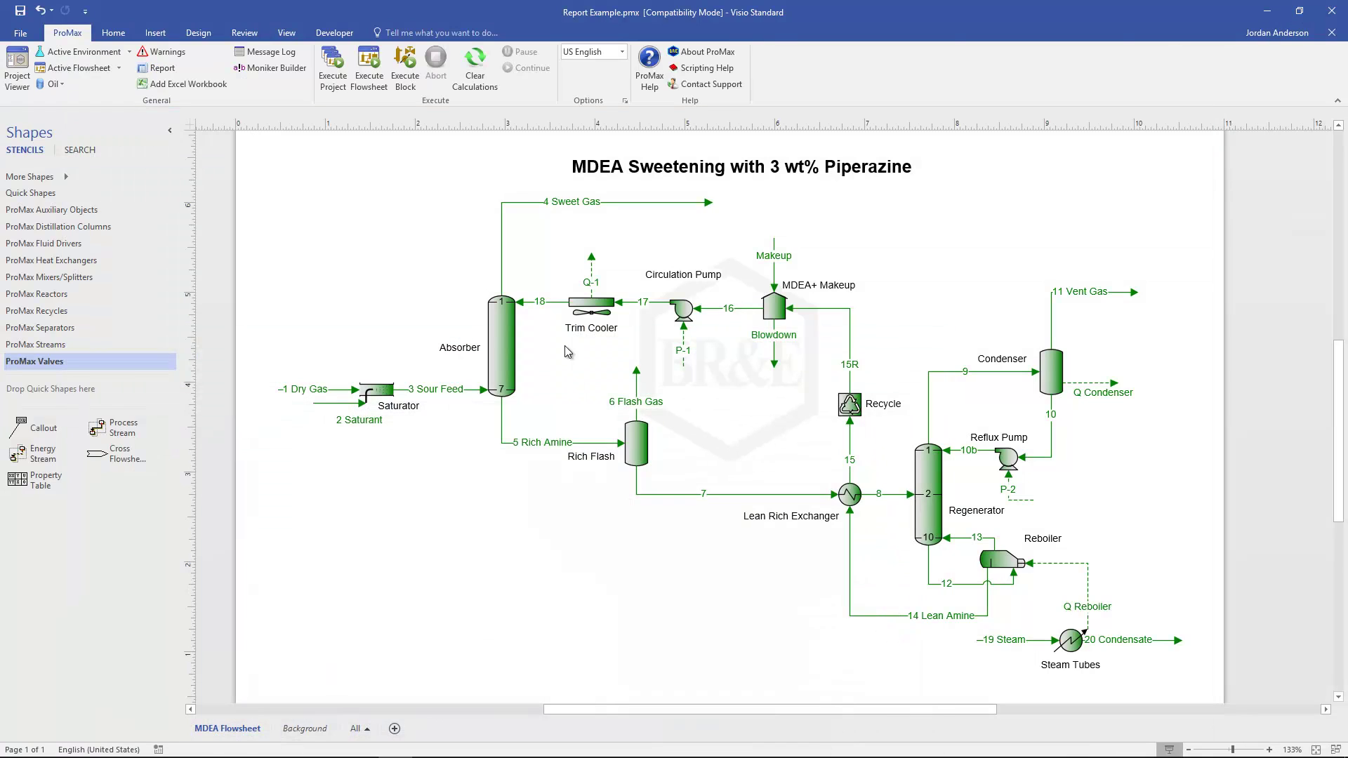
Start a ProMax report of the project with Template as the output format.
{"action": "left_click", "coordinate": [170, 71]}
{"action": "left_click", "coordinate": [826, 166]}
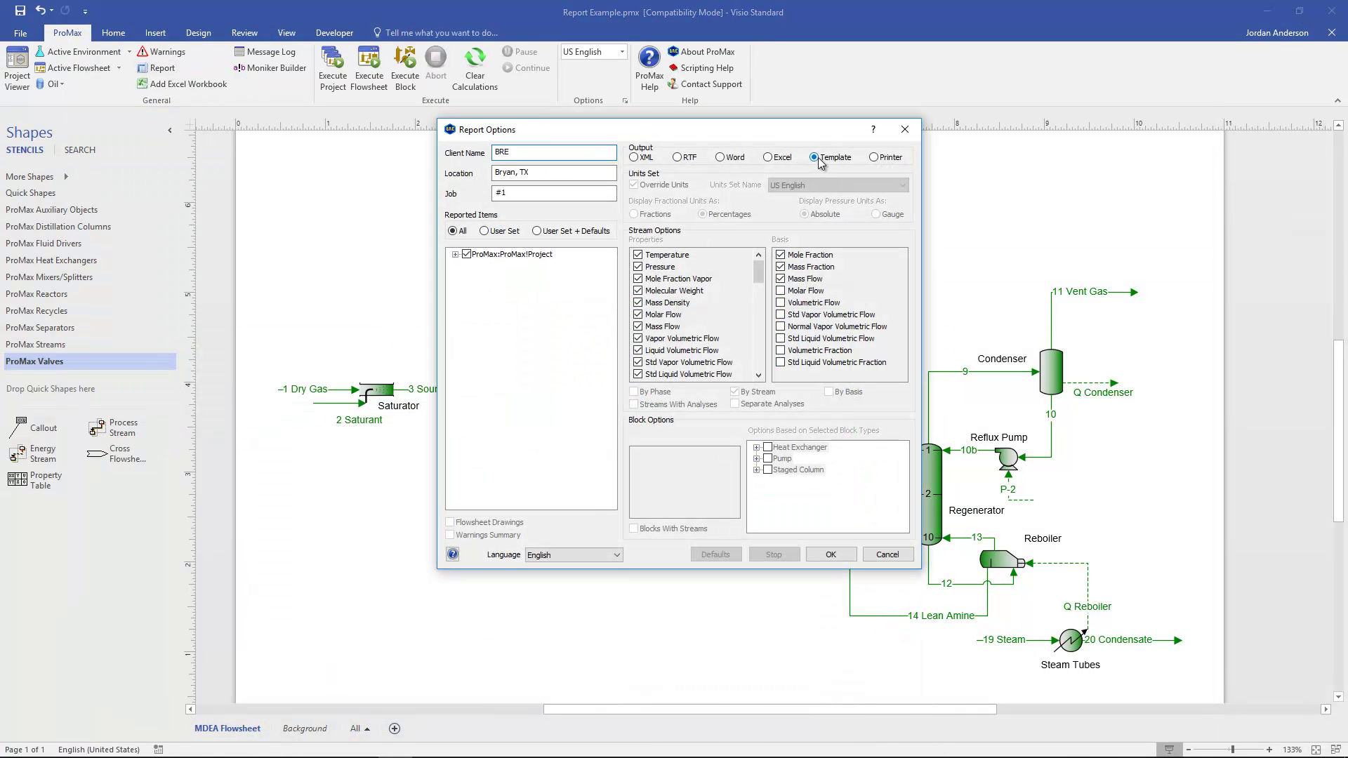
{"action": "left_click", "coordinate": [831, 555]}
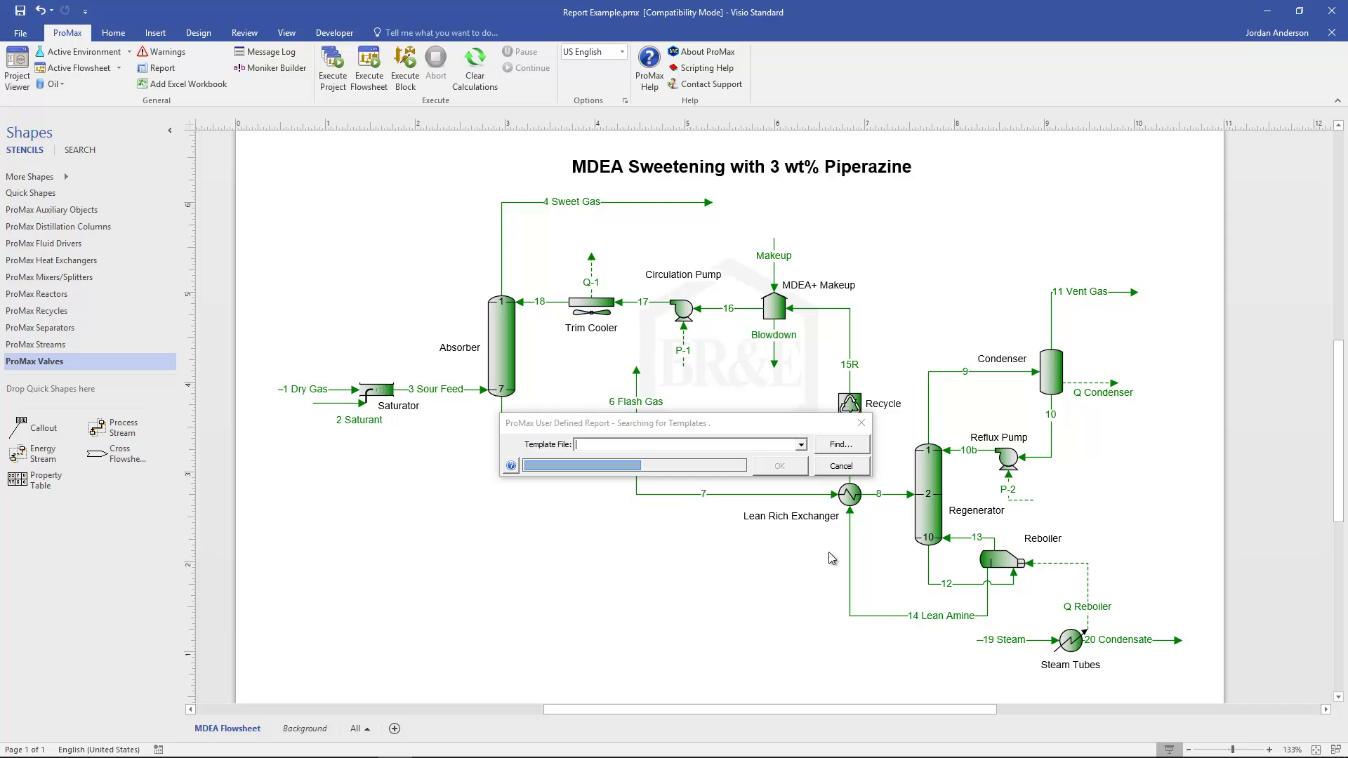
Choose Custom Pumps Datasheet.xls from the Desktop as the user-defined report template.
{"action": "left_click", "coordinate": [845, 450]}
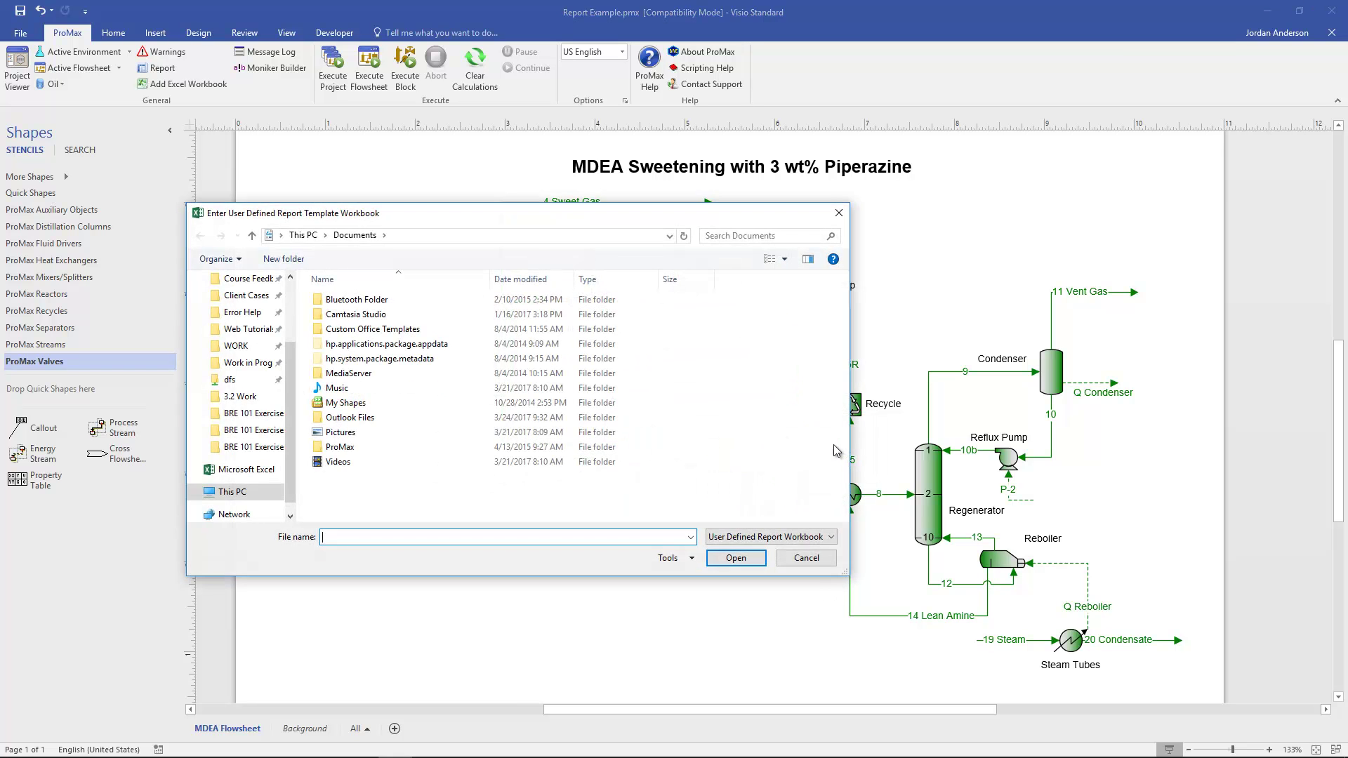
{"action": "scroll", "coordinate": [263, 311], "scroll_direction": "up", "scroll_amount": 2}
{"action": "left_click", "coordinate": [263, 309]}
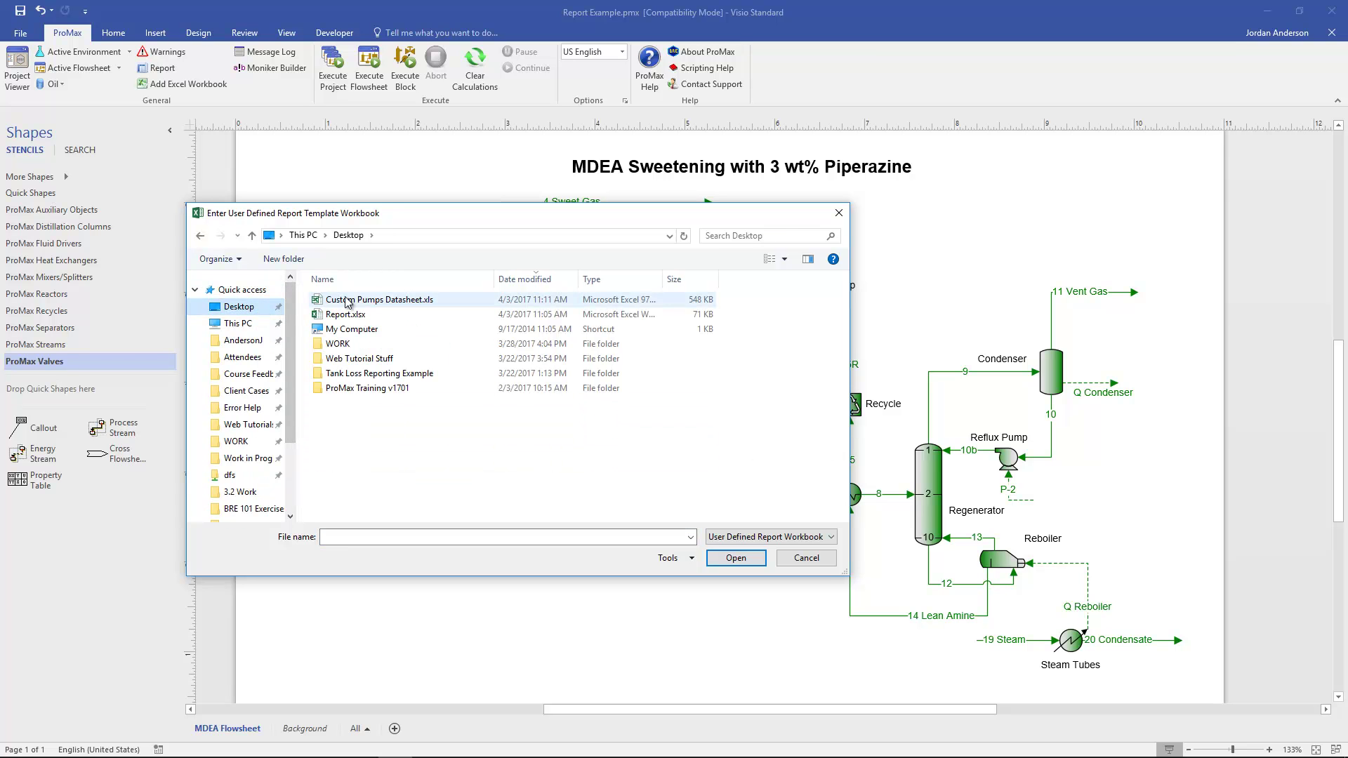
{"action": "left_click", "coordinate": [391, 302]}
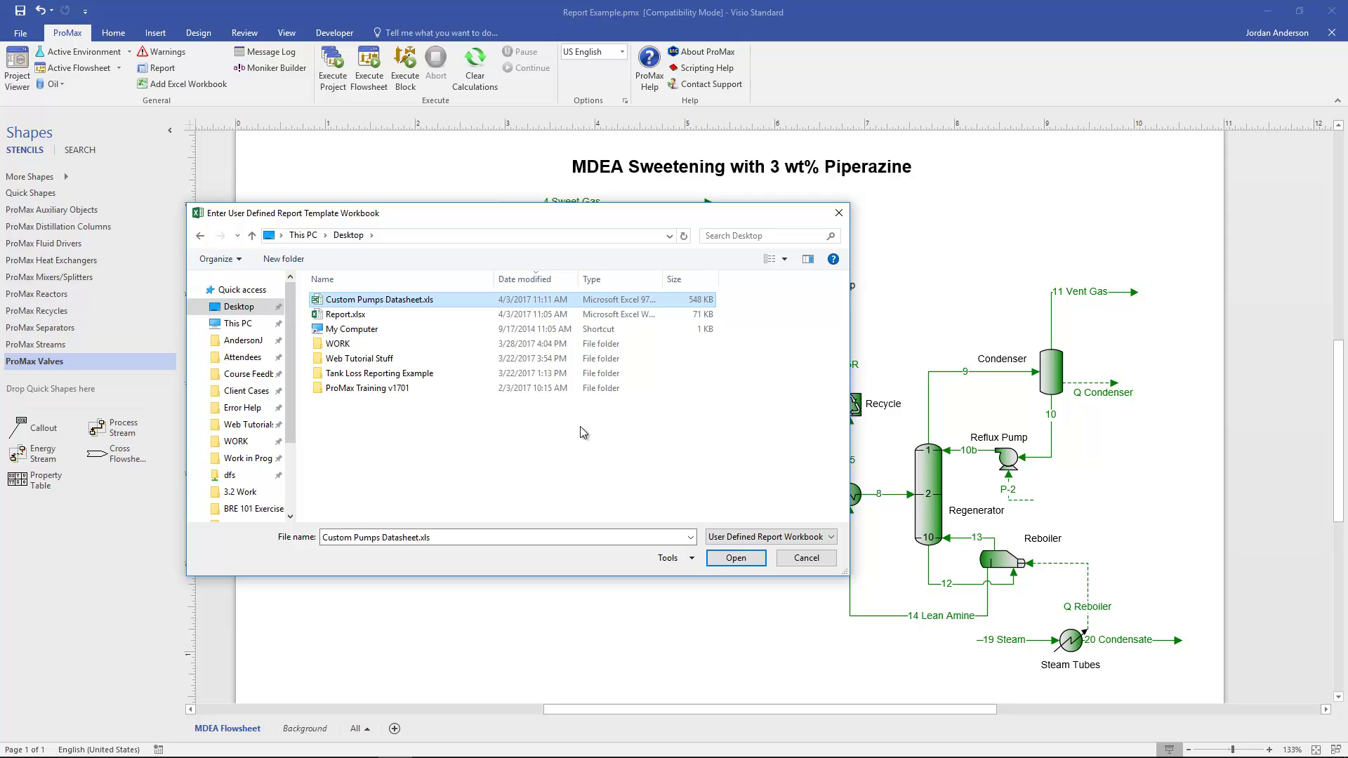
{"action": "left_click", "coordinate": [738, 560]}
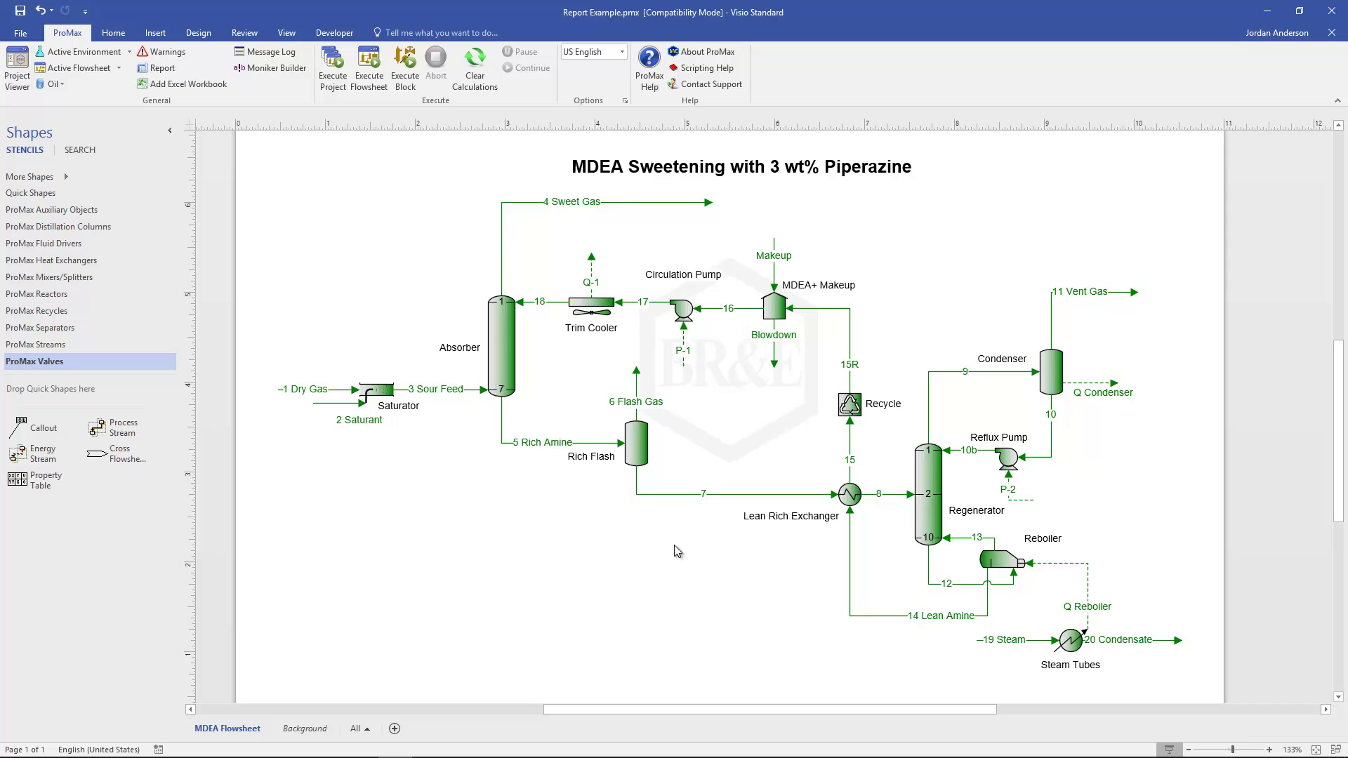
Generate the Specification Sheet report for the MDEA Flowsheet's Circulation Pump and Reflux Pump, saving it over the existing Report.xlsx.
{"action": "left_click", "coordinate": [518, 358]}
{"action": "left_click", "coordinate": [532, 370]}
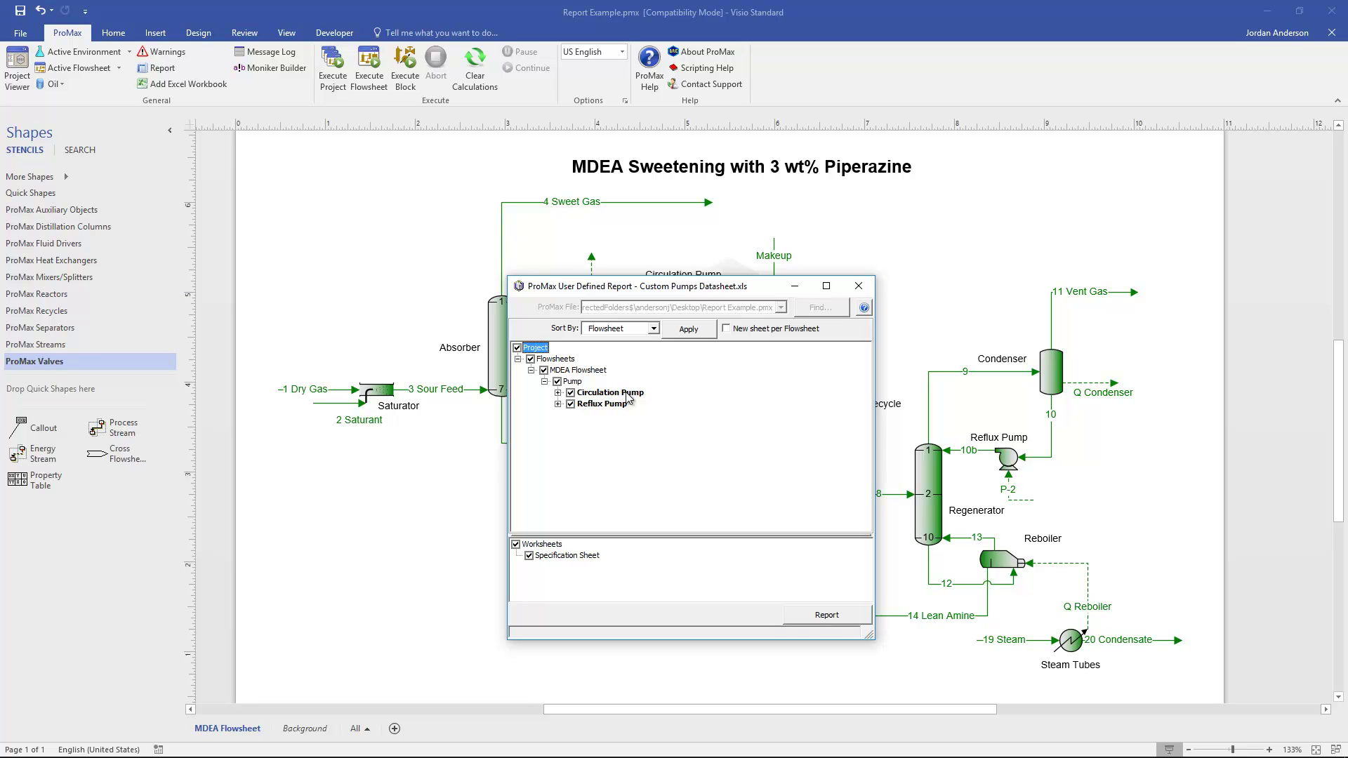
{"action": "left_click", "coordinate": [826, 615]}
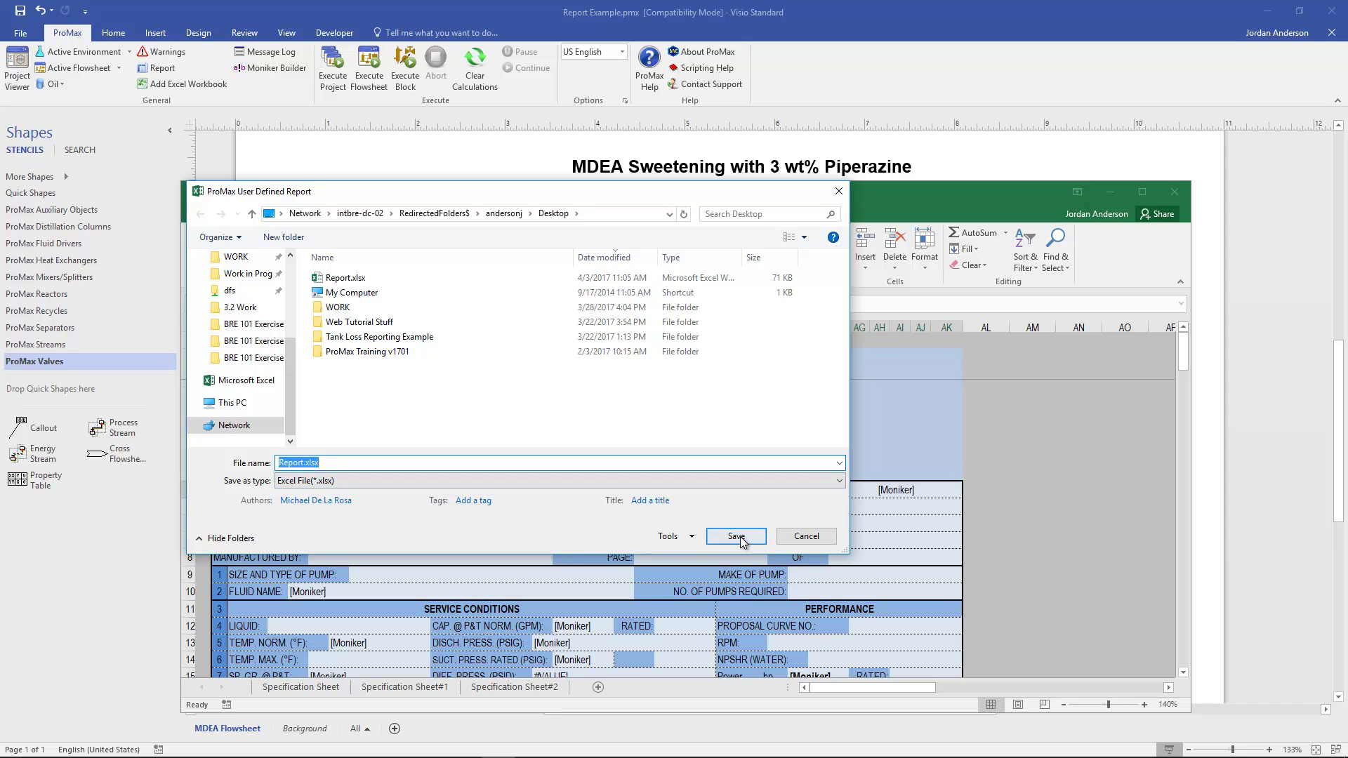
{"action": "left_click", "coordinate": [736, 536]}
{"action": "left_click", "coordinate": [660, 459]}
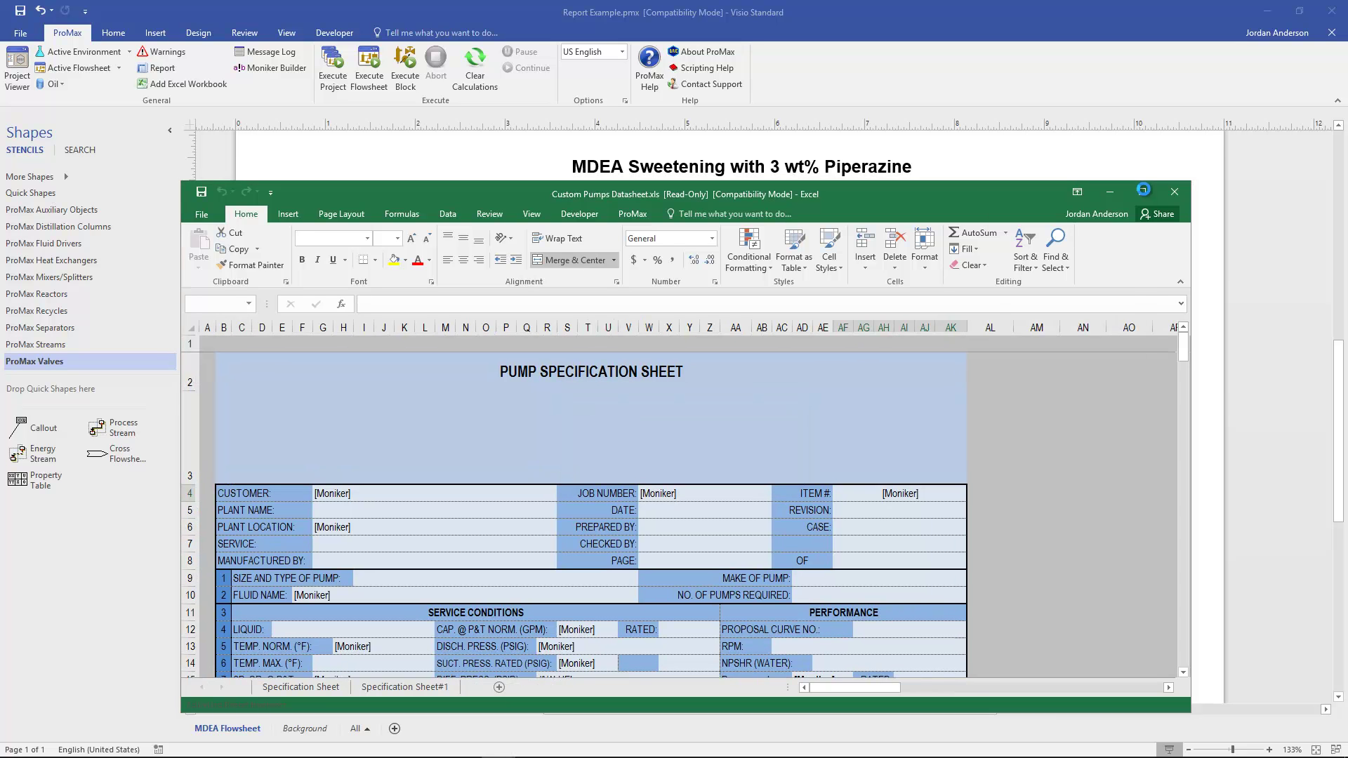
Enlarge the generated Excel report, examine the Reflux Pump's differential pressure and power, and switch to the Circulation Pump's specification sheet.
{"action": "left_click", "coordinate": [1144, 191]}
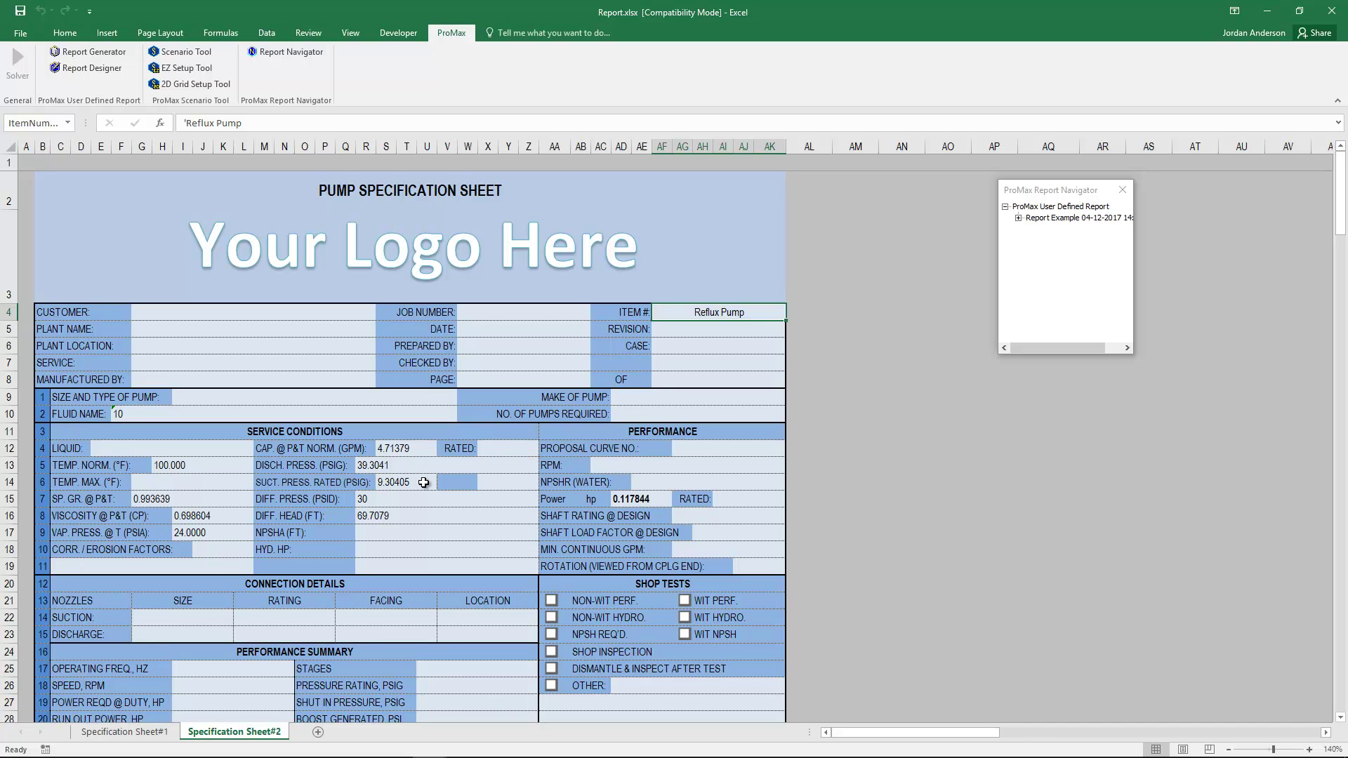
{"action": "left_click", "coordinate": [393, 499]}
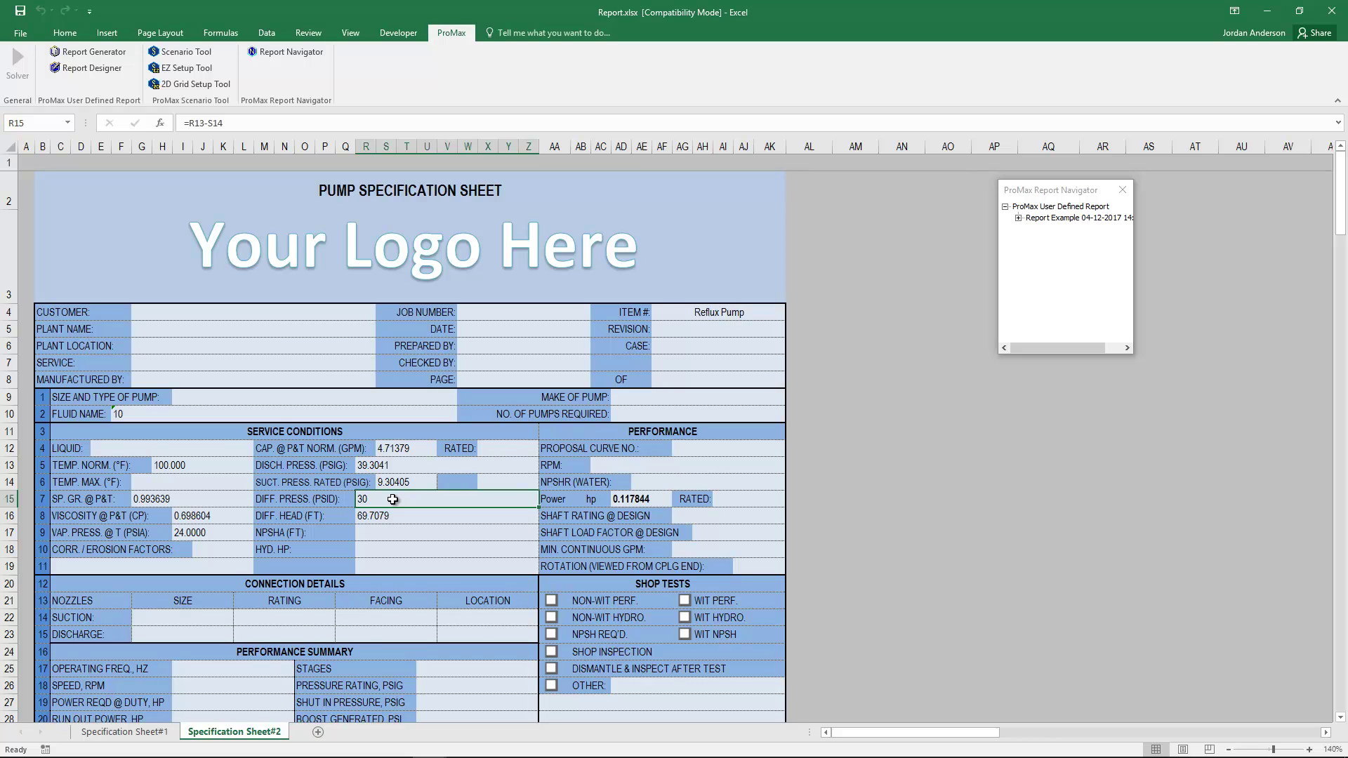
{"action": "left_click", "coordinate": [652, 500]}
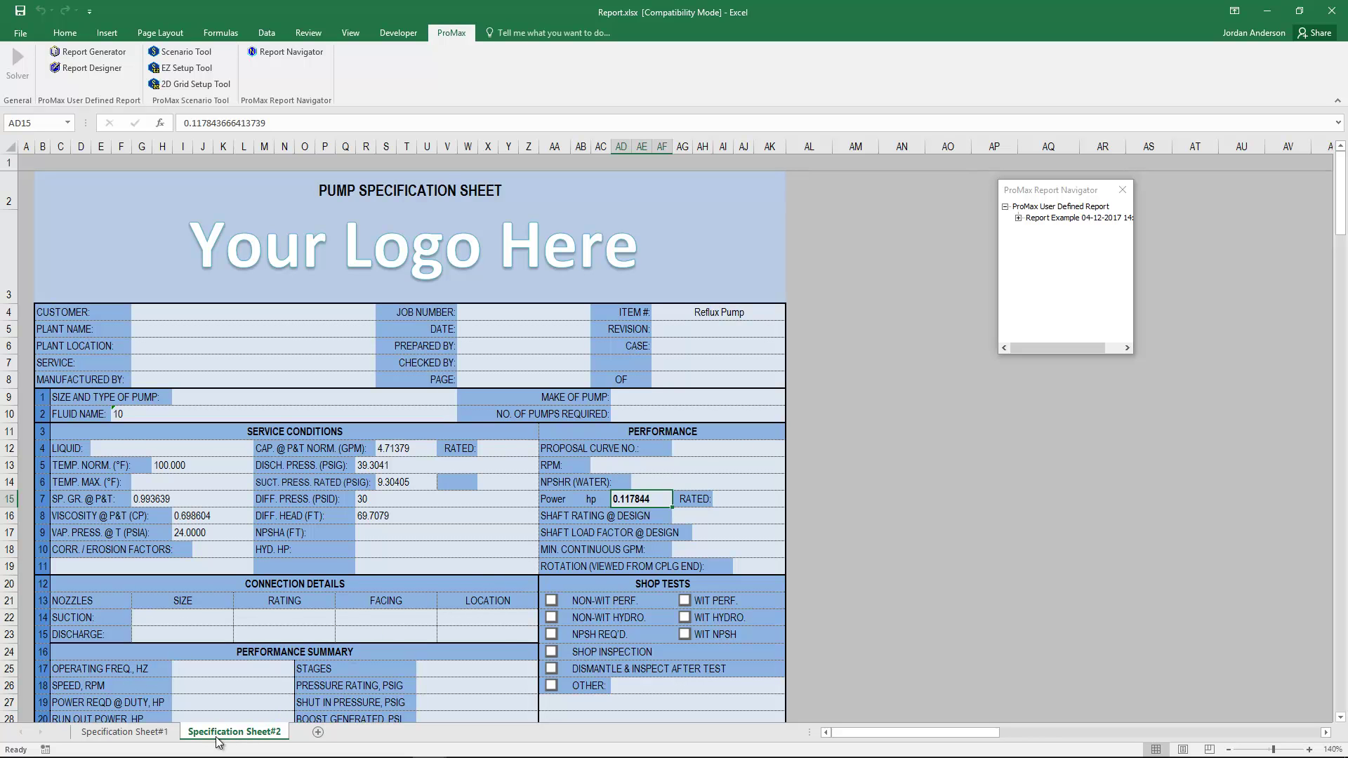
{"action": "left_click", "coordinate": [154, 733]}
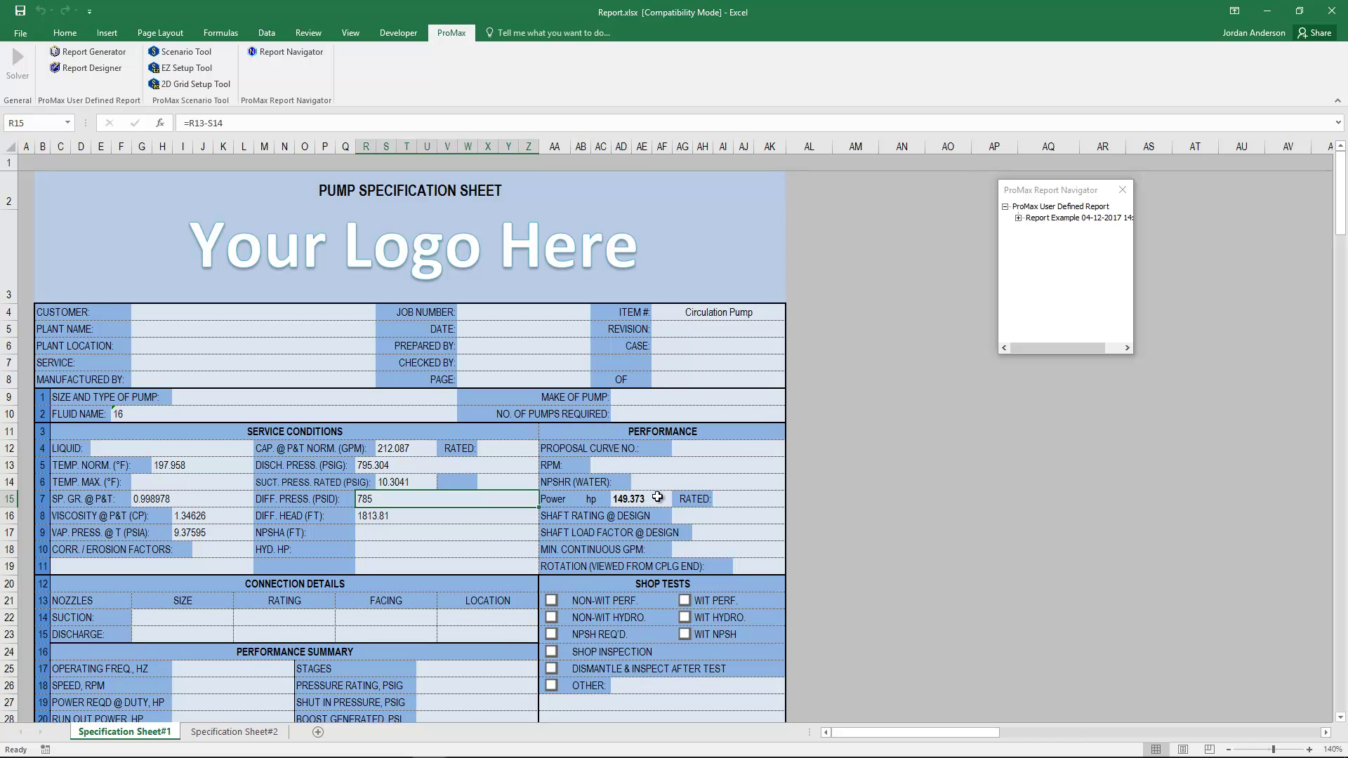